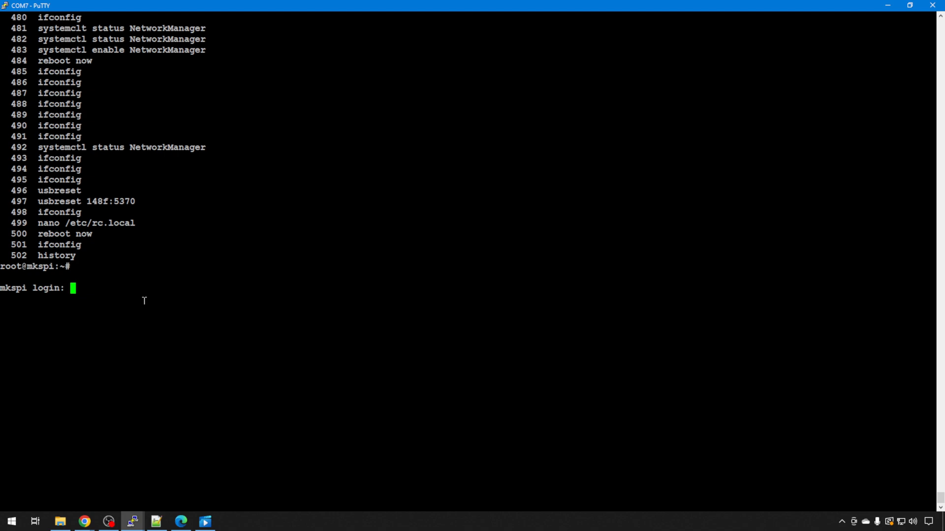
pyautogui.write('root')
# Step: Log in as root with the password, reaching a fresh root shell prompt on mkspi
pyautogui.press('Return')
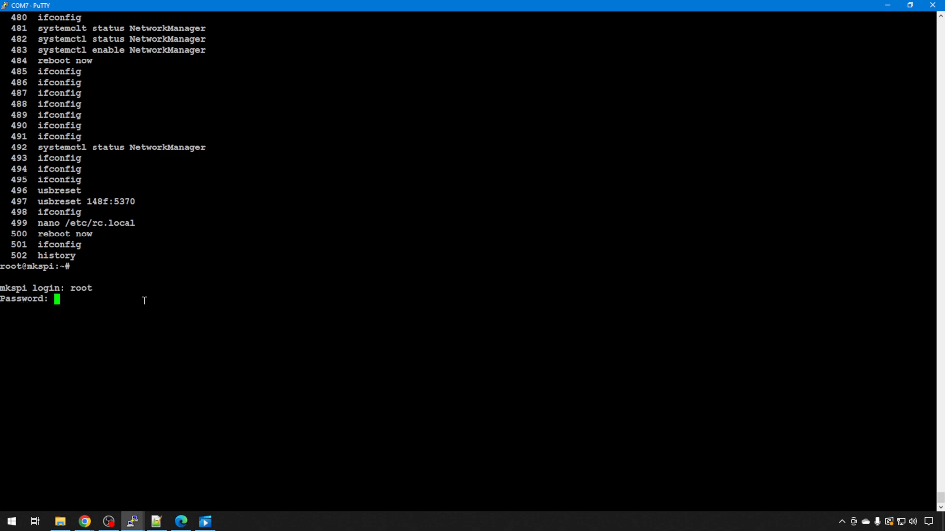
pyautogui.press('Return')
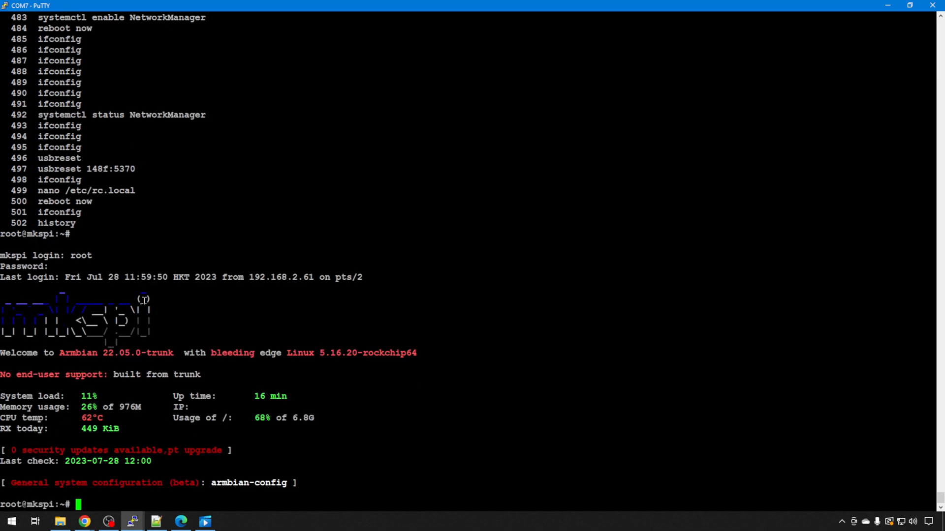
pyautogui.press('Return')
pyautogui.press('Return')
pyautogui.press('Return')
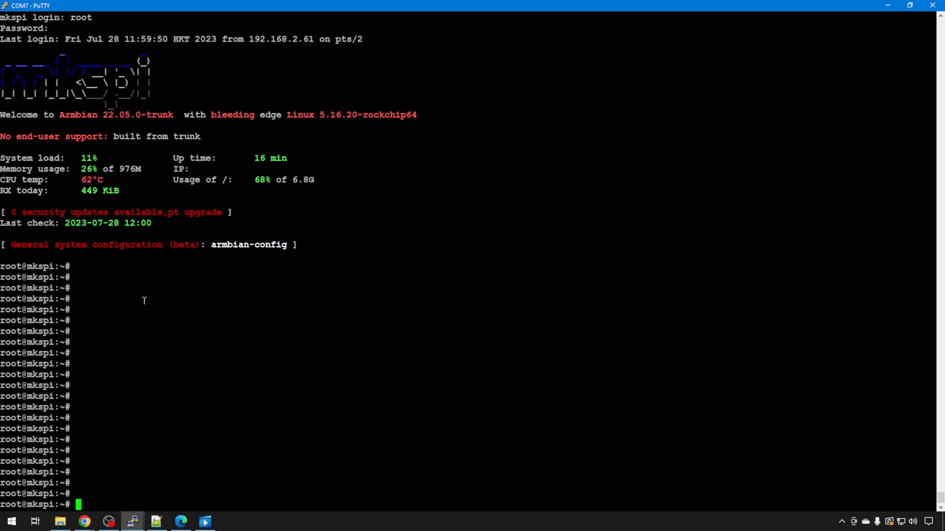
pyautogui.write('i')
pyautogui.write('fconfg')
# Step: Run ifconfig, correcting the misspelled first attempt, to list the network interfaces
pyautogui.press('Return')
pyautogui.press('Up')
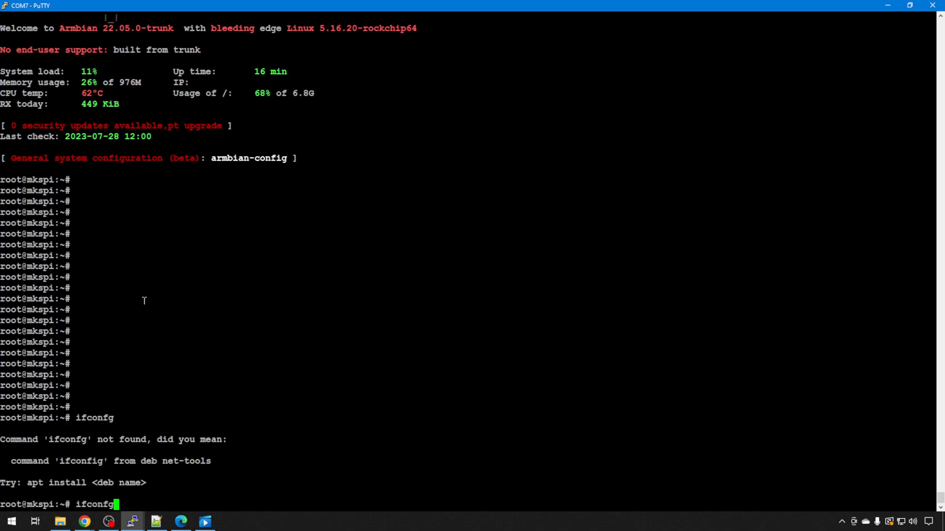
pyautogui.press('Left')
pyautogui.write('i')
pyautogui.press('Return')
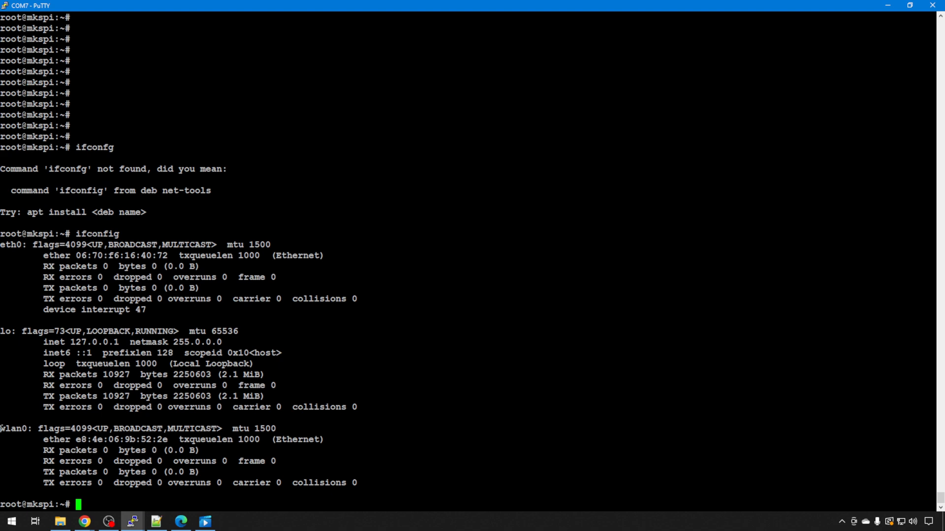
pyautogui.moveTo(1, 428); pyautogui.dragTo(33, 428)
pyautogui.click(75, 439)
pyautogui.moveTo(75, 440); pyautogui.dragTo(173, 440)
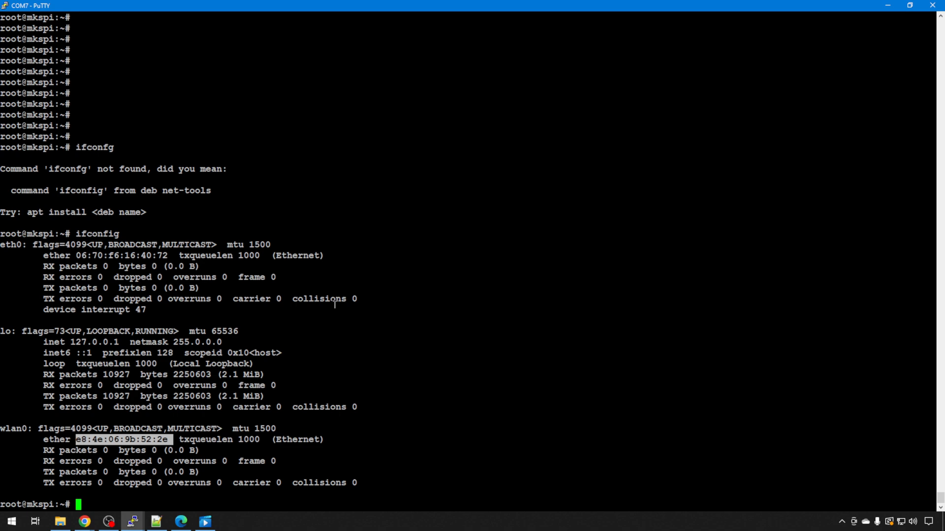
pyautogui.click(368, 264)
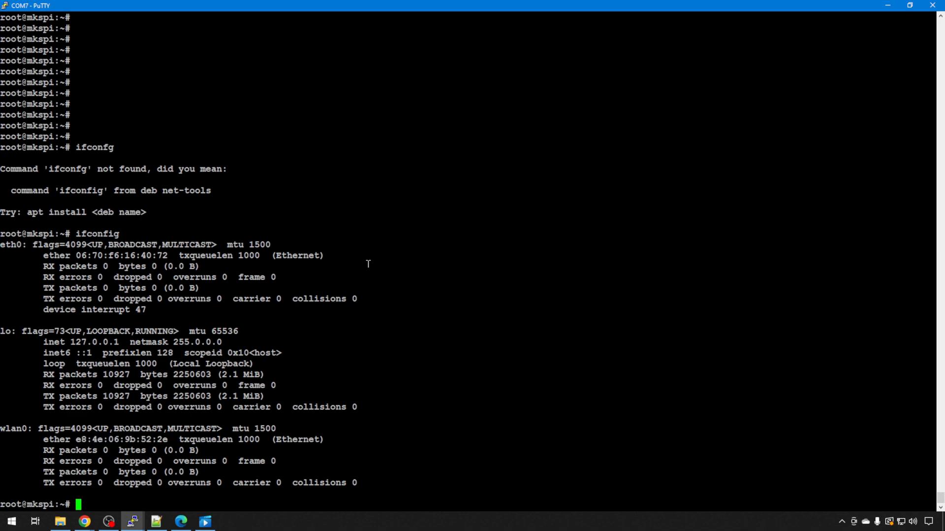
pyautogui.write('armibia')
pyautogui.write('n-config')
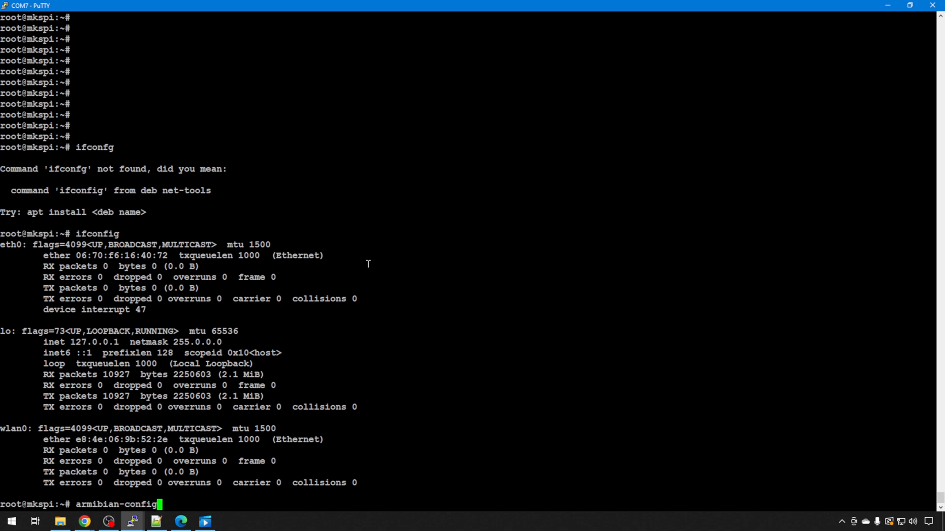
# Step: Launch armbian-config and browse the Network options (IPv6, Advanced, Clear blocked interfaces, Bluetooth)
pyautogui.press('Return')
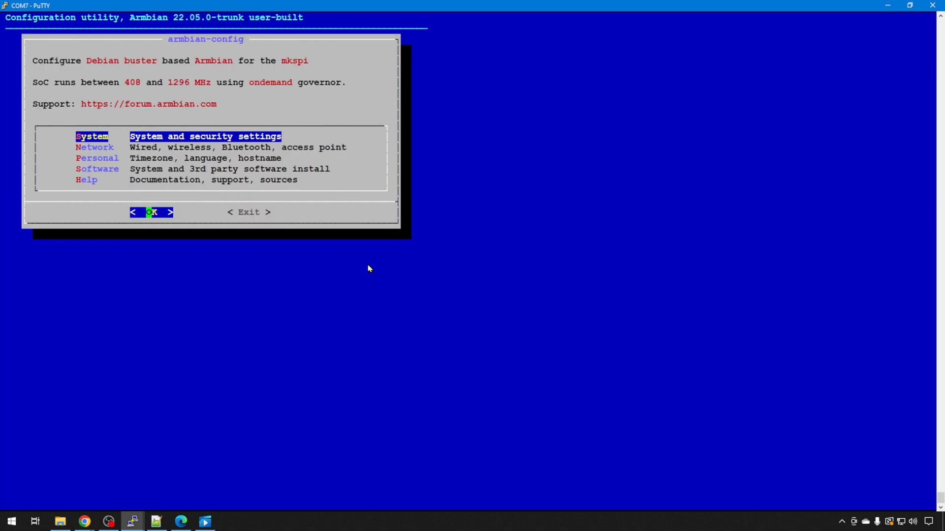
pyautogui.press('Down')
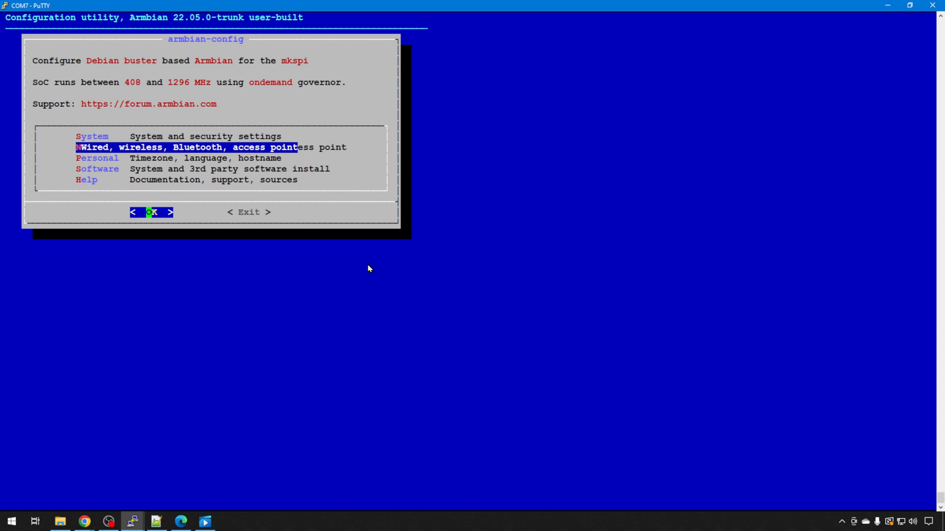
pyautogui.press('Return')
pyautogui.press('Down')
pyautogui.press('Down')
pyautogui.press('Down')
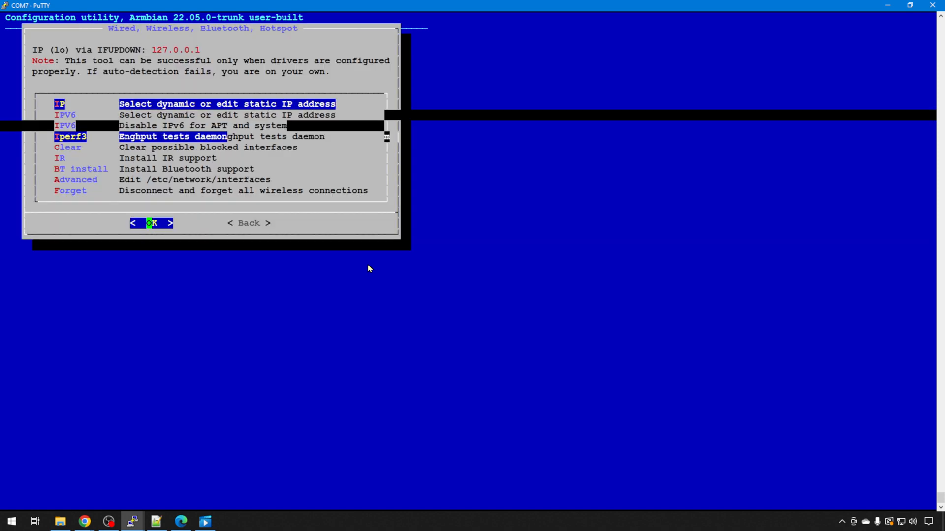
pyautogui.press('Down')
pyautogui.press('Down')
pyautogui.press('Down')
pyautogui.press('Up')
pyautogui.press('Up')
pyautogui.press('Up')
pyautogui.press('Up')
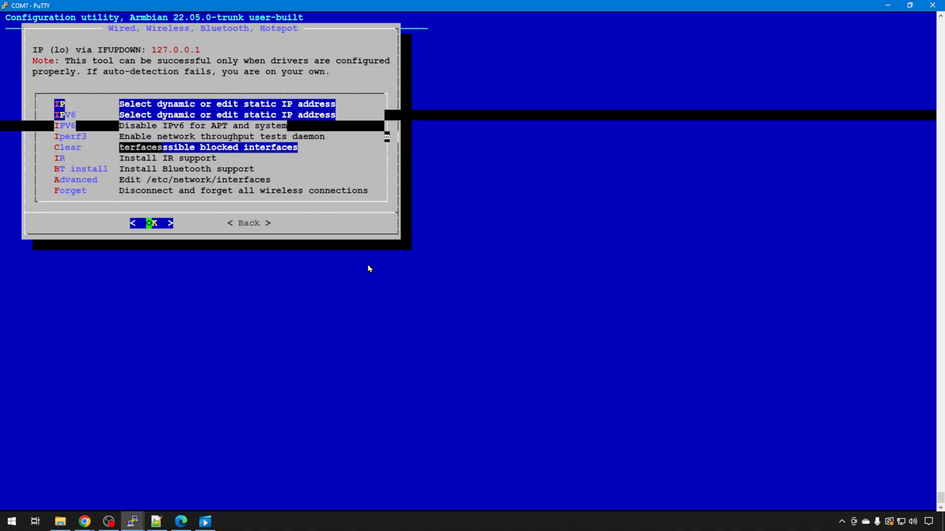
pyautogui.press('Down')
pyautogui.press('Down')
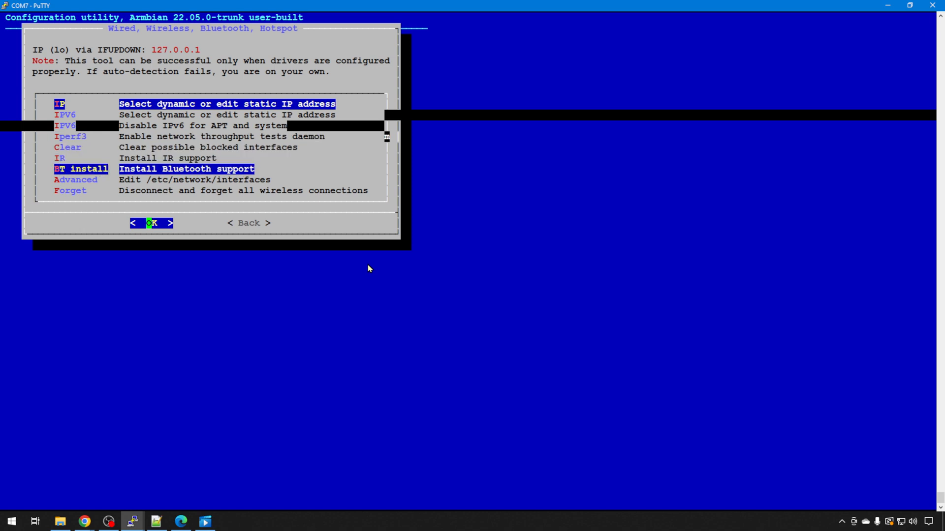
pyautogui.press('Up')
pyautogui.press('Up')
pyautogui.press('Up')
pyautogui.press('Up')
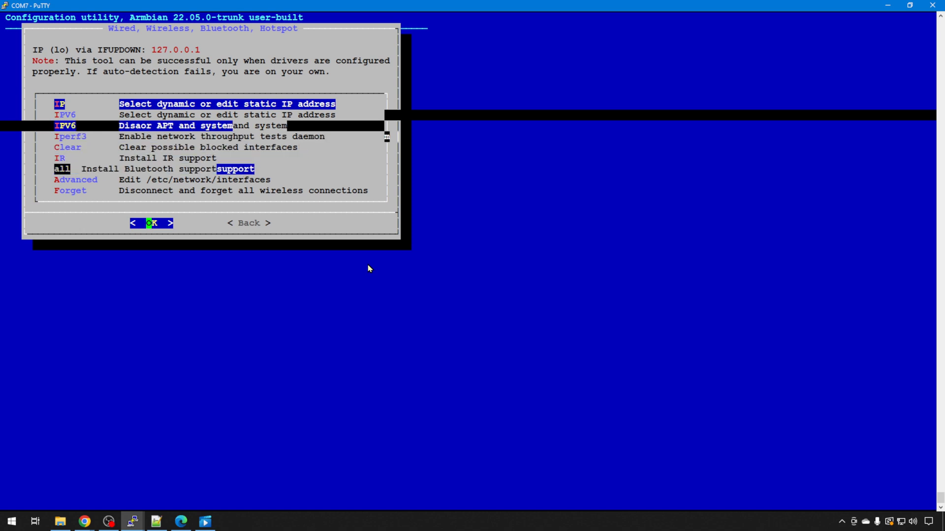
pyautogui.press('Down')
pyautogui.press('Down')
pyautogui.press('Down')
pyautogui.press('Down')
pyautogui.press('Down')
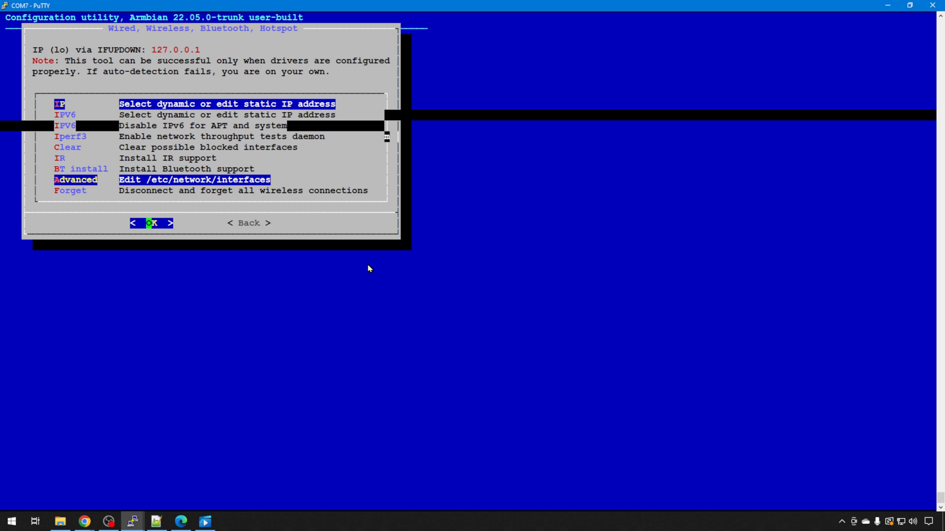
pyautogui.press('Up')
pyautogui.press('Up')
pyautogui.press('Up')
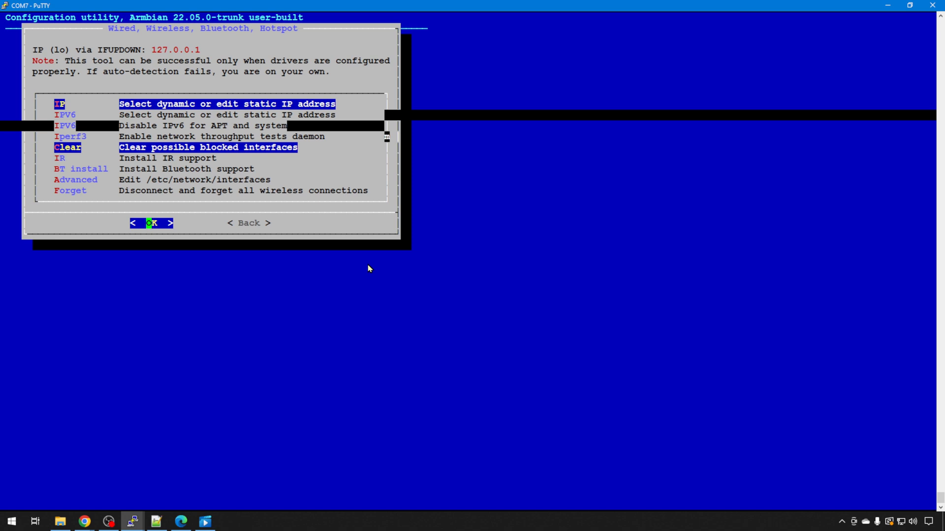
# Step: Go Back to the main menu and Exit armbian-config to the shell
pyautogui.press('Tab')
pyautogui.press('Return')
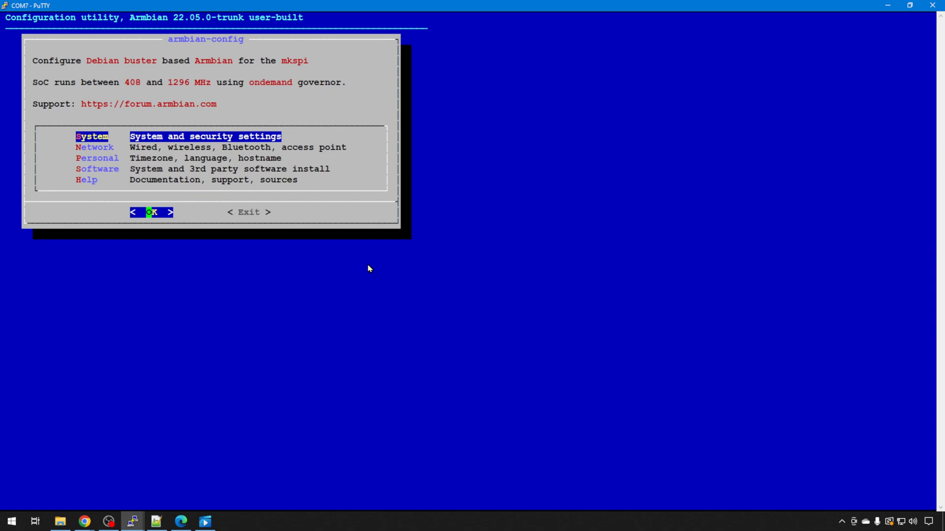
pyautogui.press('Tab')
pyautogui.press('Return')
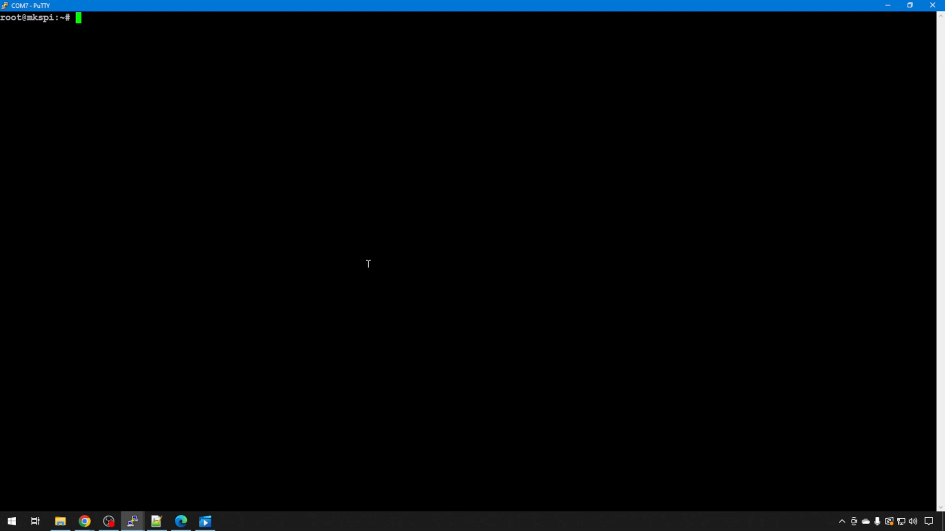
pyautogui.write('sytem')
# Step: Run 'systemctl status NetworkManager', showing it disabled and inactive, then leave the pager and recall the command
pyautogui.press('BackSpace')
pyautogui.press('BackSpace')
pyautogui.press('BackSpace')
pyautogui.write('stemc')
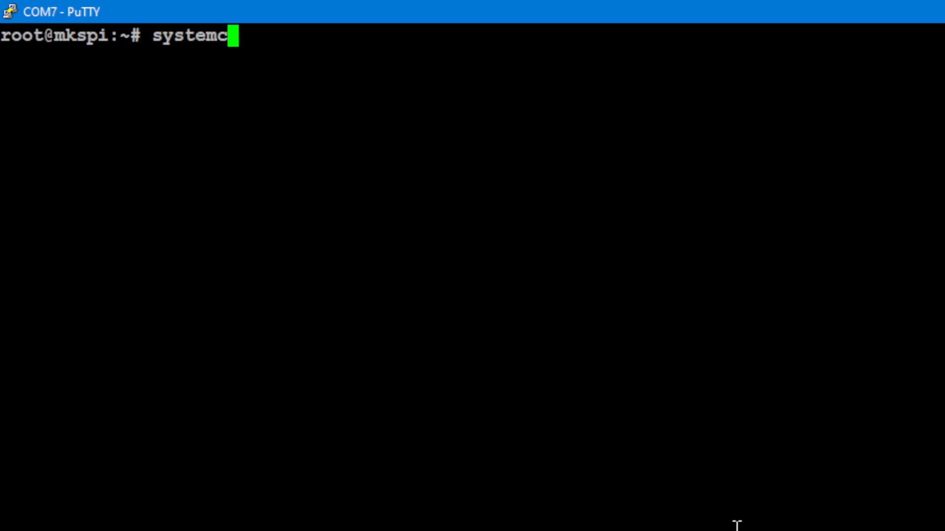
pyautogui.write('tl')
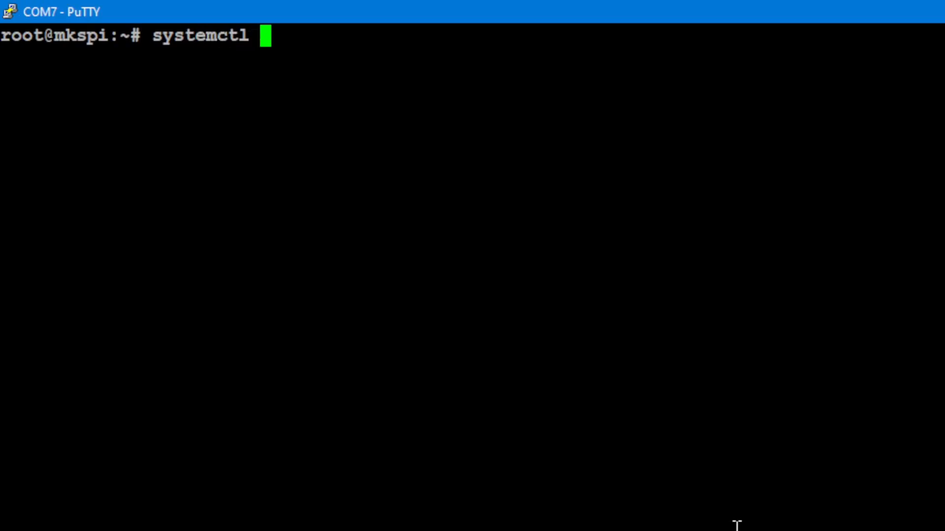
pyautogui.write(' status ')
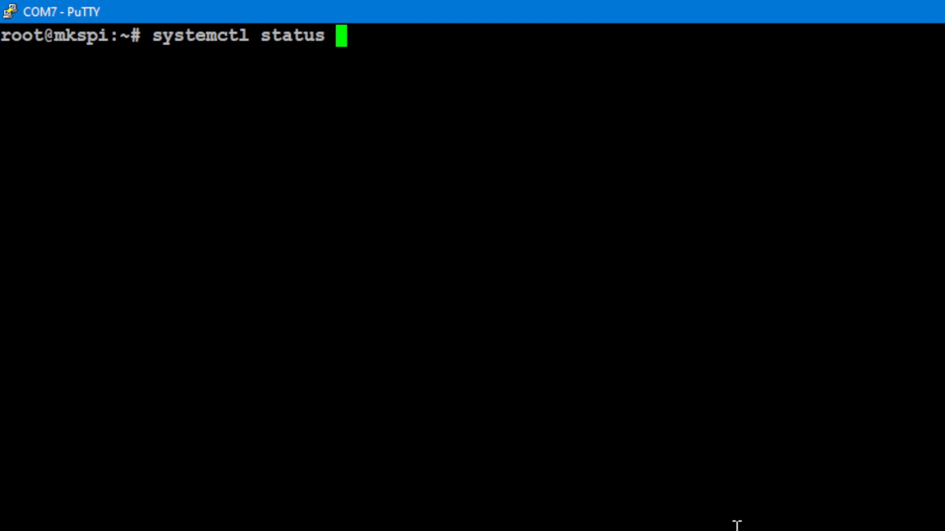
pyautogui.write('Netw')
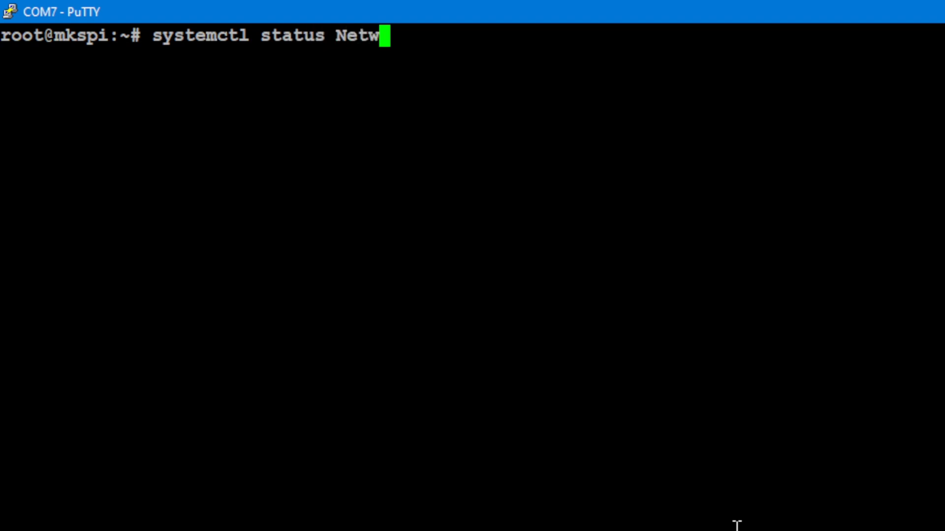
pyautogui.write('orkMana')
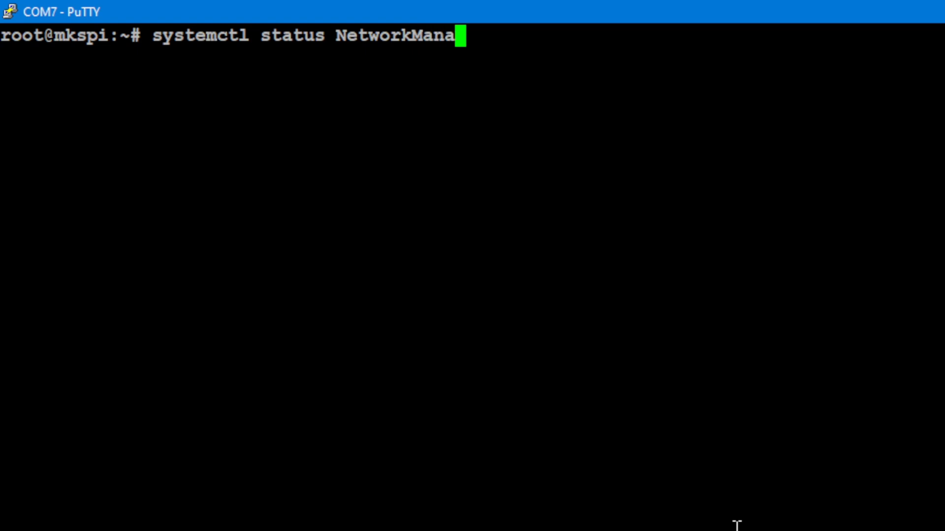
pyautogui.write('ger')
pyautogui.press('Return')
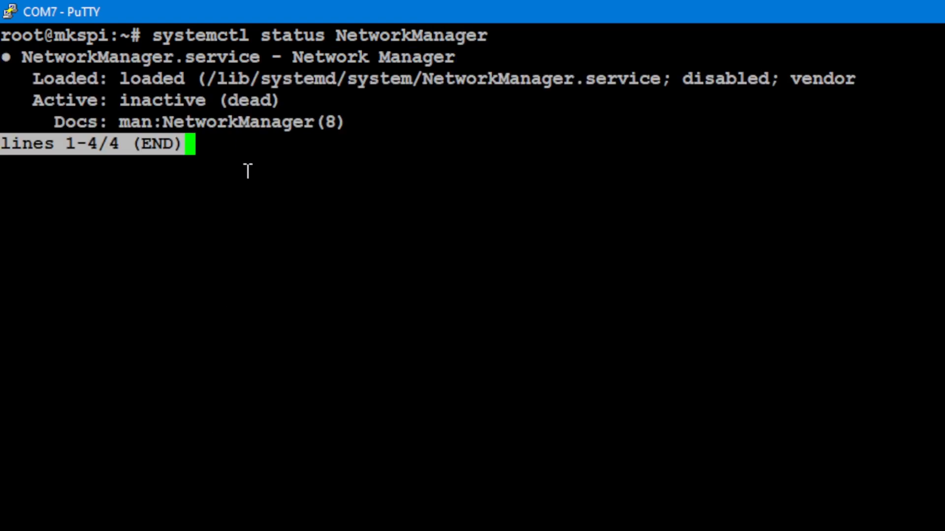
pyautogui.press('q')
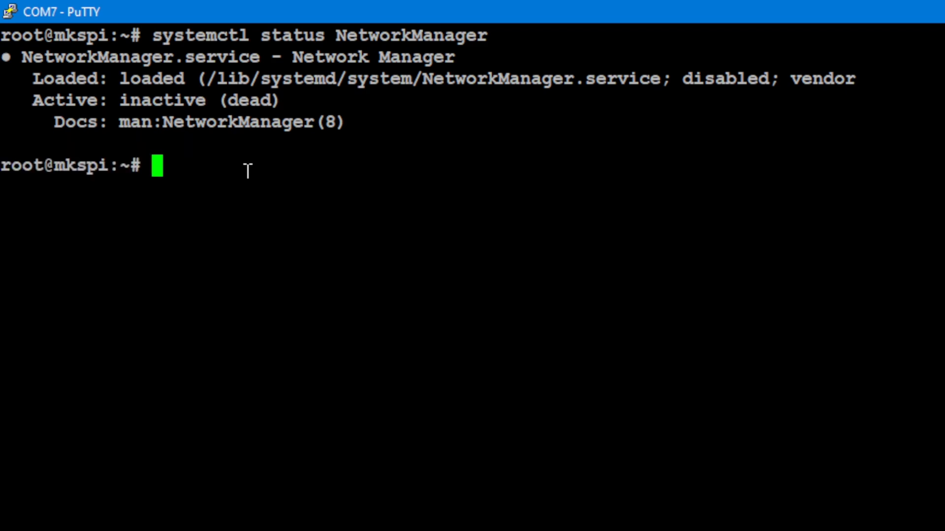
pyautogui.press('Up')
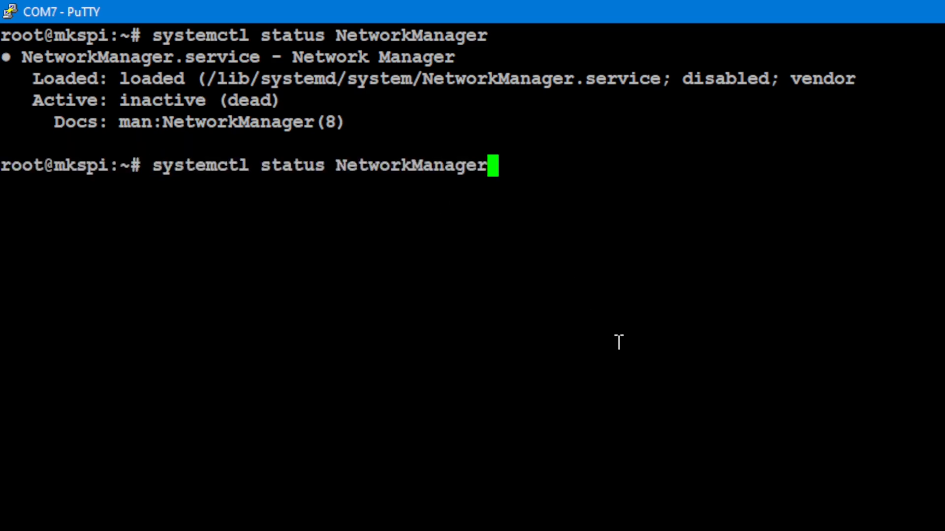
# Step: Edit the command to 'systemctl enable NetworkManager' and run it
pyautogui.press('Left')
pyautogui.press('Left')
pyautogui.press('Left')
pyautogui.press('Left')
pyautogui.press('Left')
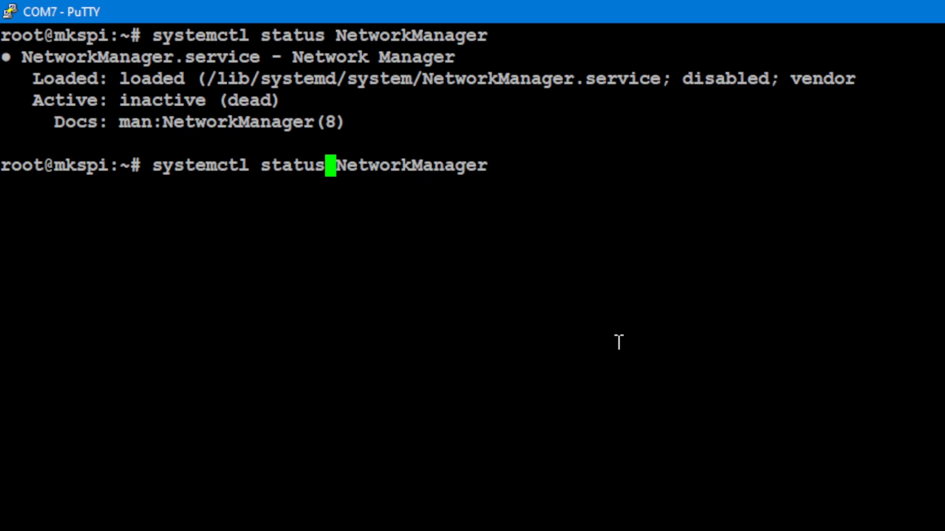
pyautogui.press('BackSpace')
pyautogui.press('BackSpace')
pyautogui.press('BackSpace')
pyautogui.press('BackSpace')
pyautogui.press('BackSpace')
pyautogui.press('BackSpace')
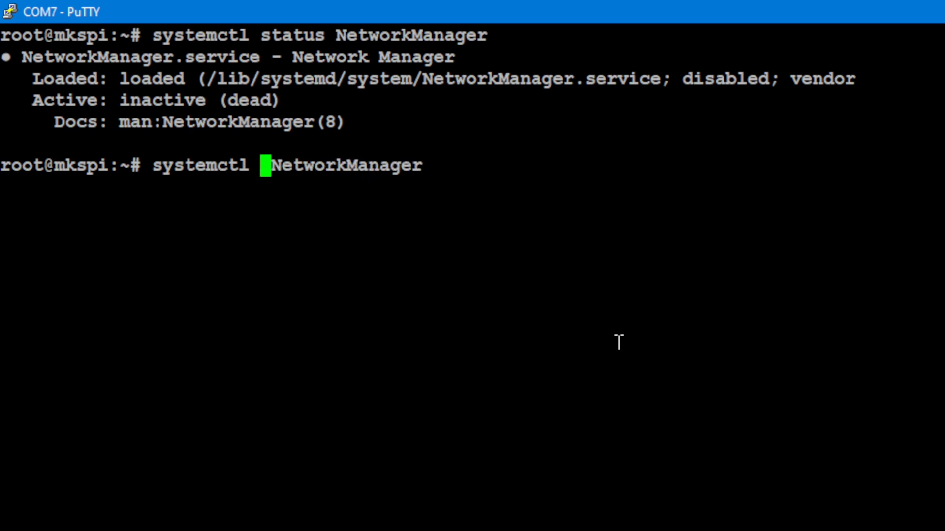
pyautogui.write('e')
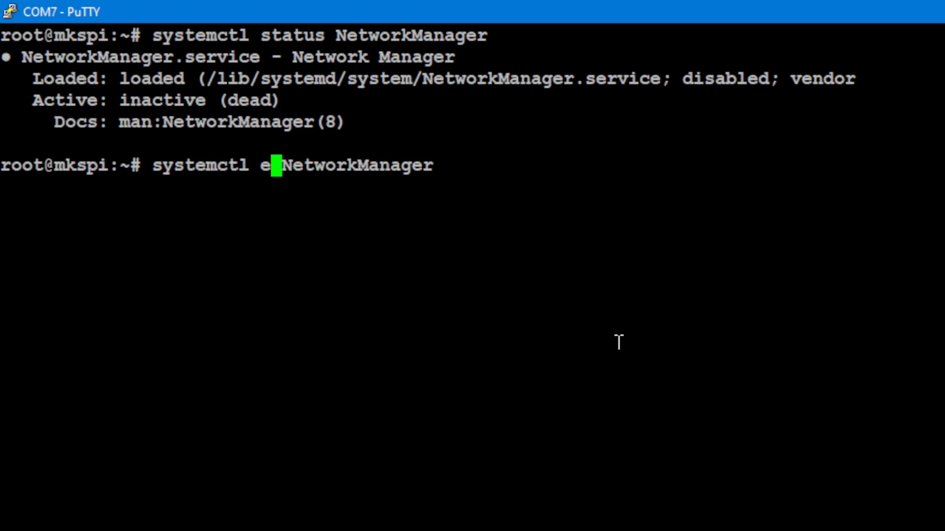
pyautogui.write('nable')
pyautogui.press('Return')
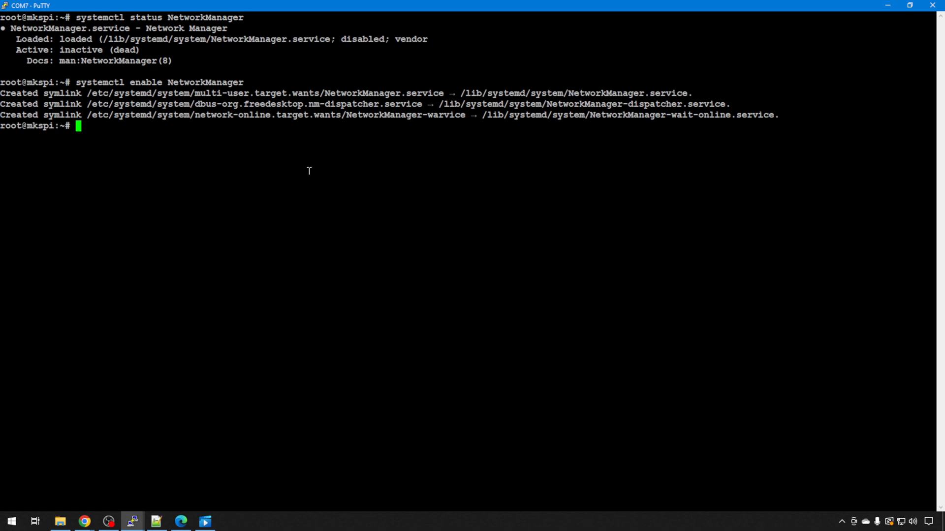
# Step: Recall it, change enable to start, and run 'systemctl start NetworkManager'
pyautogui.press('Up')
pyautogui.press('Left')
pyautogui.press('Left')
pyautogui.press('Left')
pyautogui.press('Left')
pyautogui.press('Left')
pyautogui.press('Left')
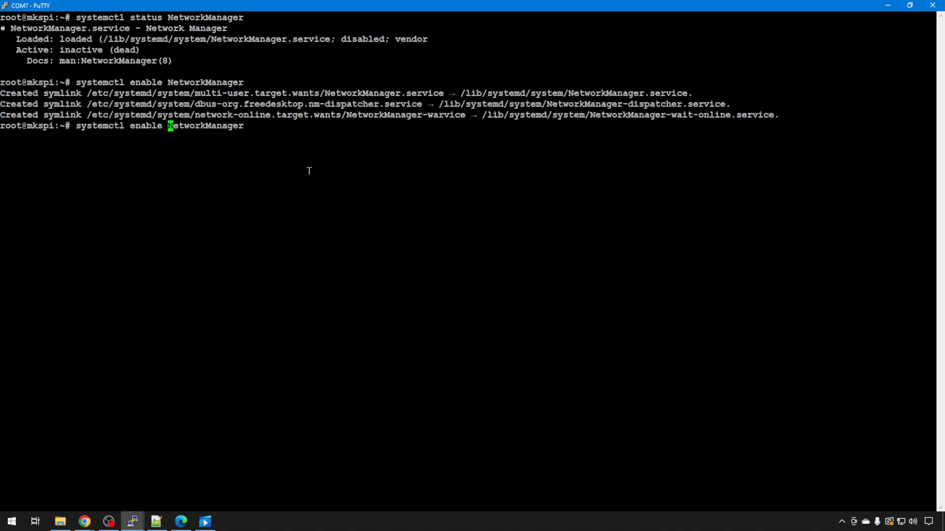
pyautogui.press('BackSpace')
pyautogui.press('BackSpace')
pyautogui.press('BackSpace')
pyautogui.write('start')
pyautogui.press('Return')
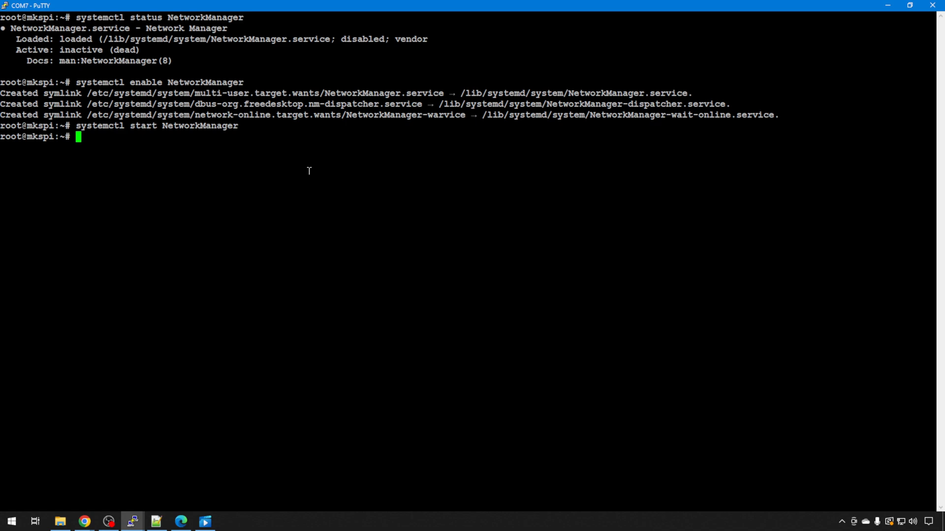
pyautogui.write('if')
pyautogui.write('config')
# Step: Run ifconfig, showing wlan0 still without an IP address
pyautogui.press('Return')
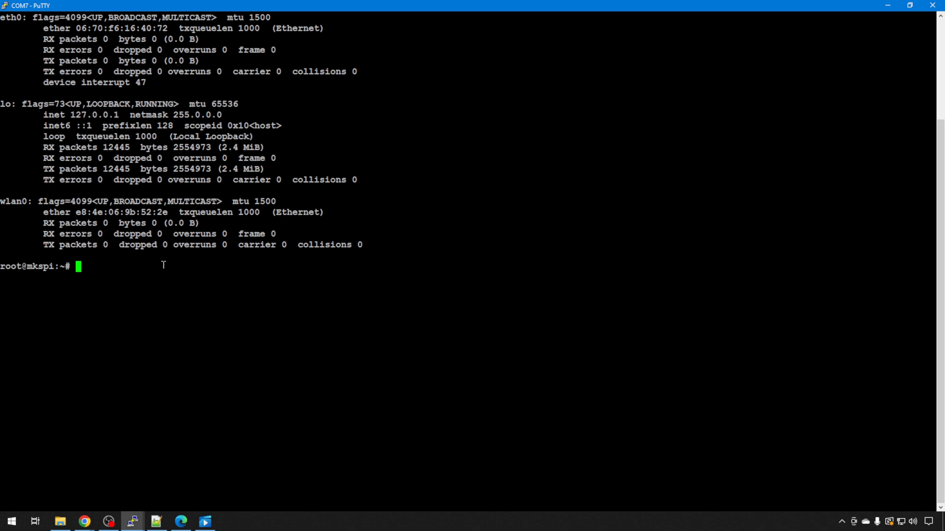
pyautogui.write('usbreset')
# Step: Run usbreset with no arguments and select the WLAN adapter's ID 148f:5370 in the device list
pyautogui.press('Return')
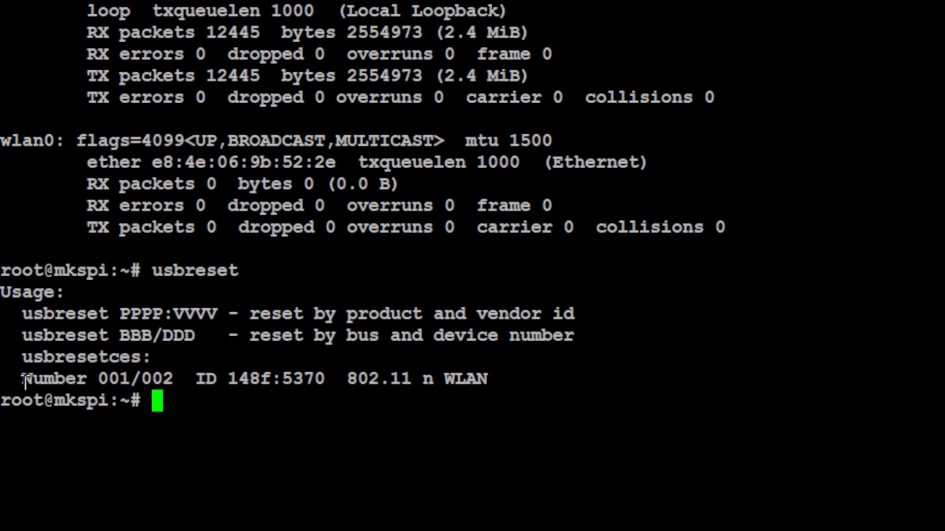
pyautogui.moveTo(17, 380); pyautogui.dragTo(490, 382)
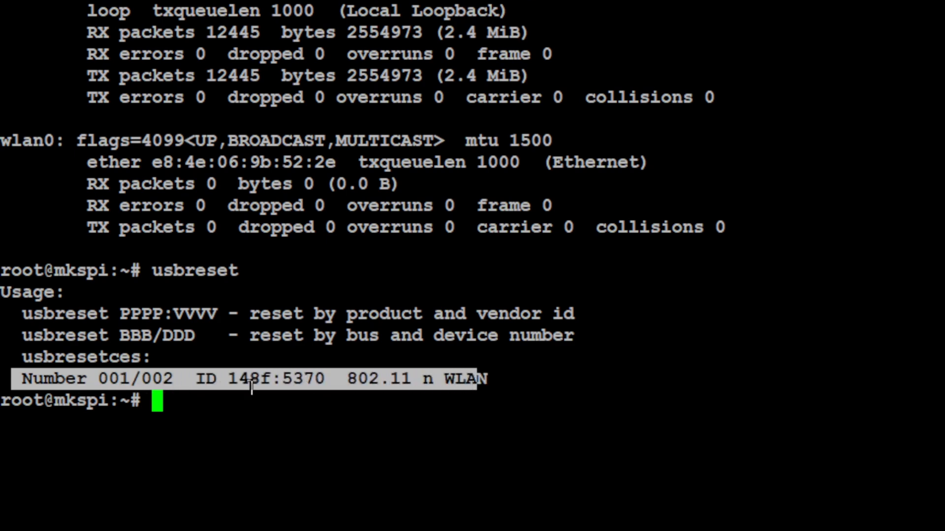
pyautogui.doubleClick(233, 380)
pyautogui.moveTo(286, 373); pyautogui.dragTo(334, 378)
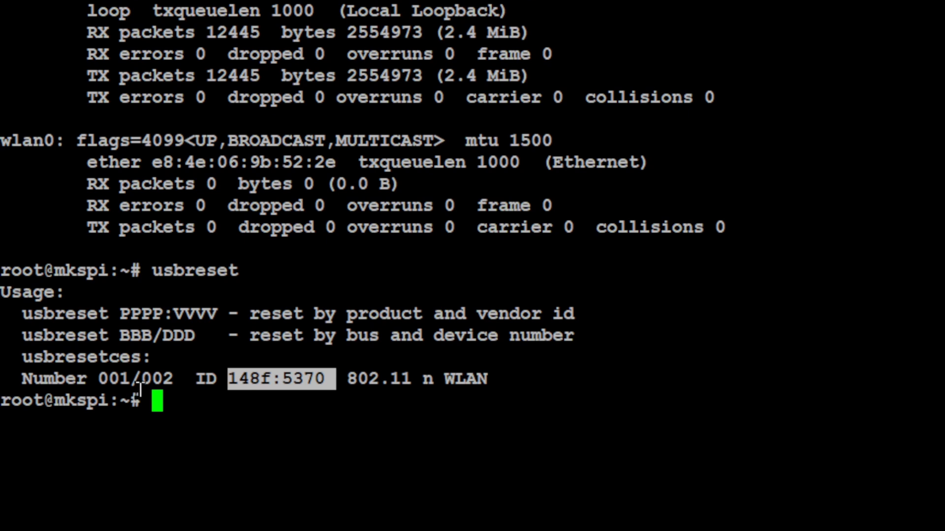
pyautogui.click(290, 409)
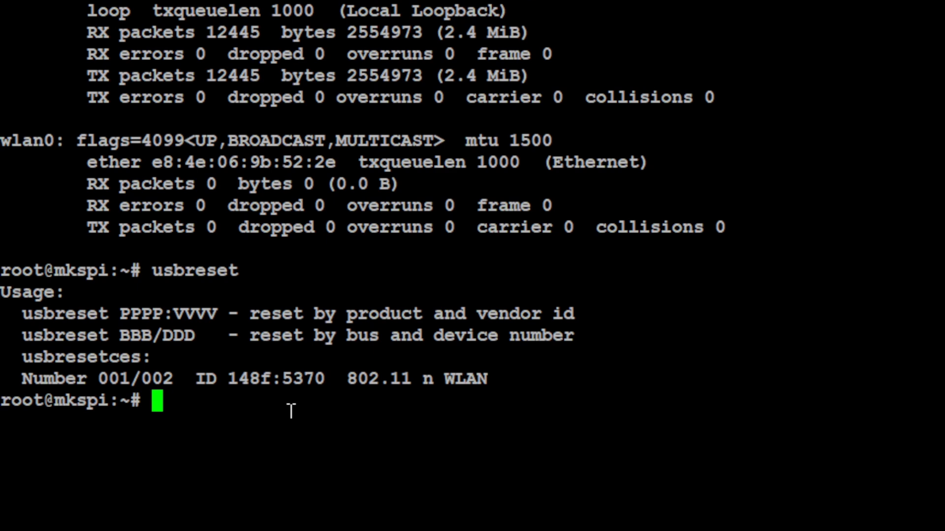
pyautogui.write('usbreset')
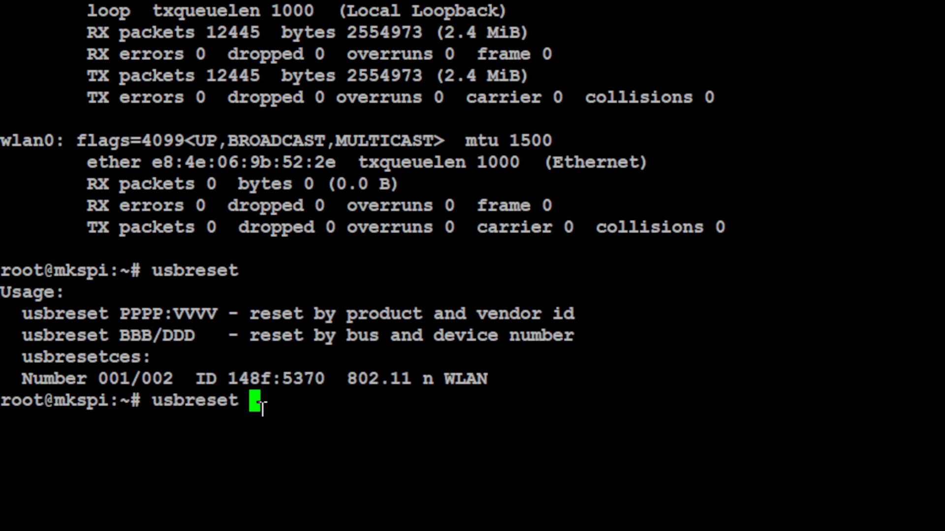
# Step: Run 'usbreset 148f:5370' by pasting the ID, getting an ok confirmation
pyautogui.moveTo(231, 377); pyautogui.dragTo(321, 383)
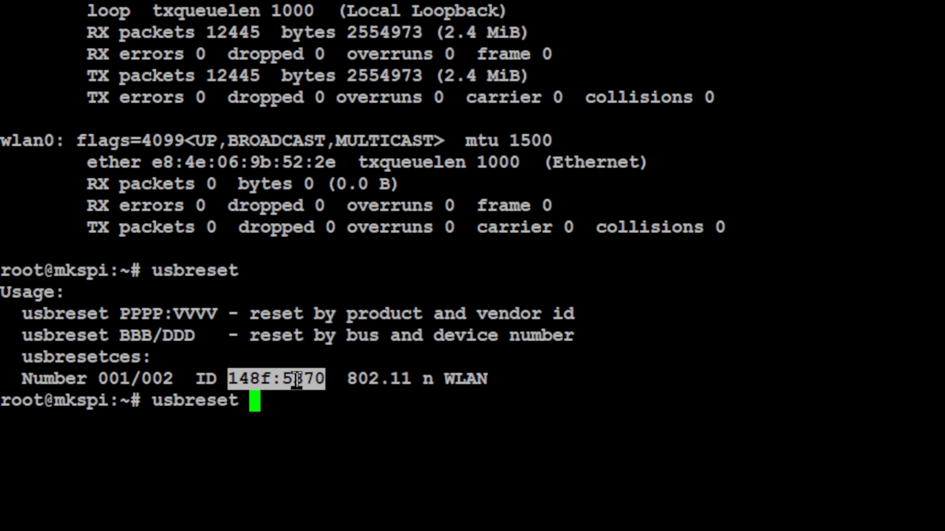
pyautogui.rightClick(315, 381)
pyautogui.press('Return')
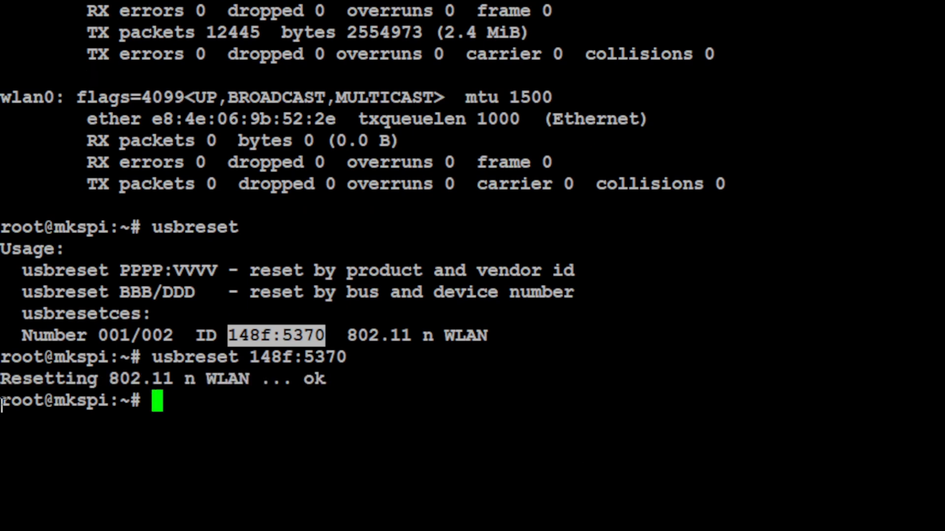
pyautogui.moveTo(3, 376)
pyautogui.mouseDown()
pyautogui.moveTo(264, 357)
pyautogui.moveTo(325, 379)
pyautogui.mouseUp()
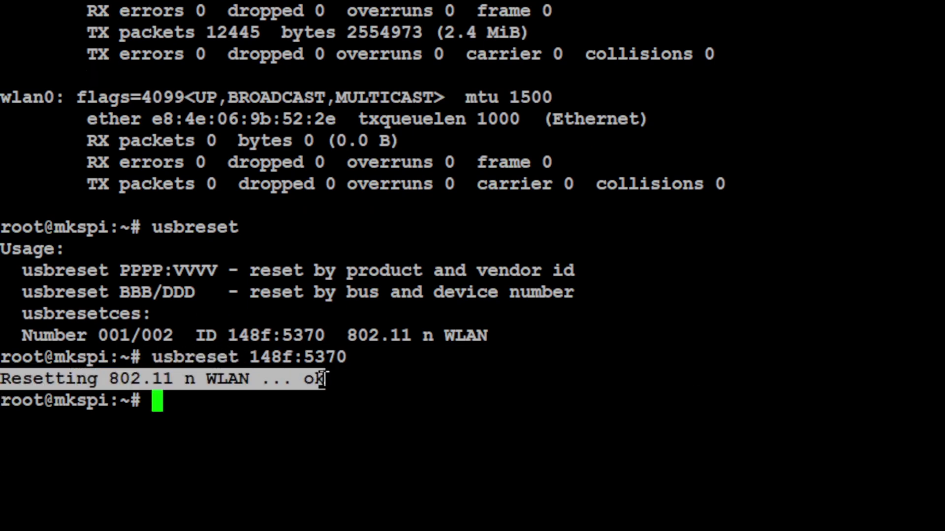
pyautogui.click(375, 499)
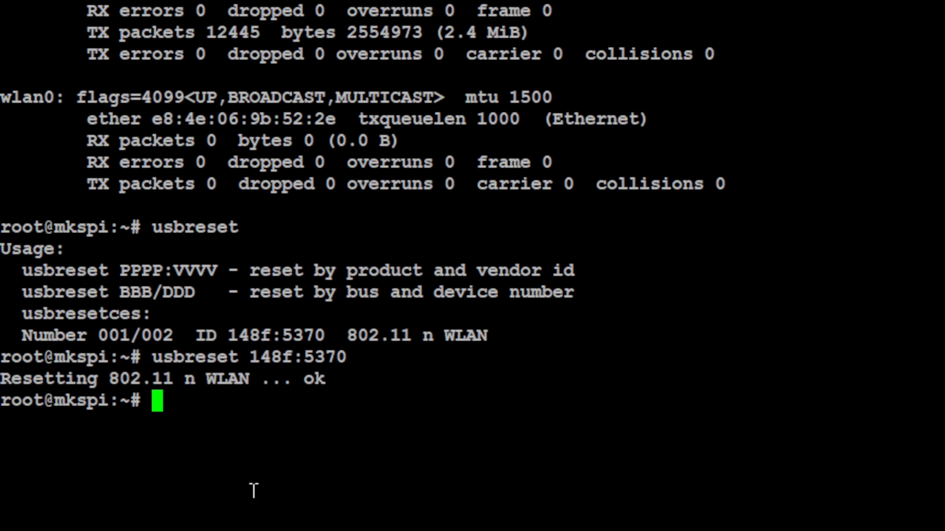
# Step: Relaunch armbian-config from history, enter Network and move to the WiFi option
pyautogui.press('Up')
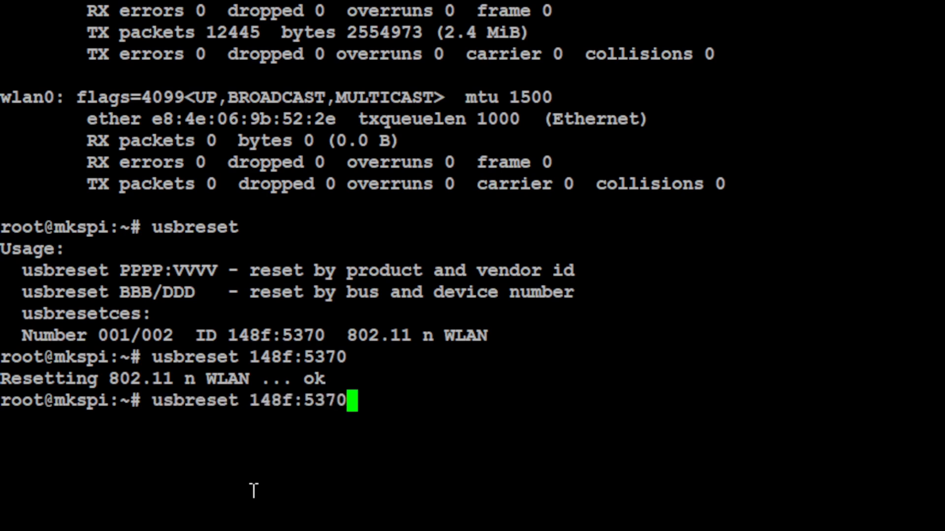
pyautogui.press('Up')
pyautogui.press('Up')
pyautogui.press('Up')
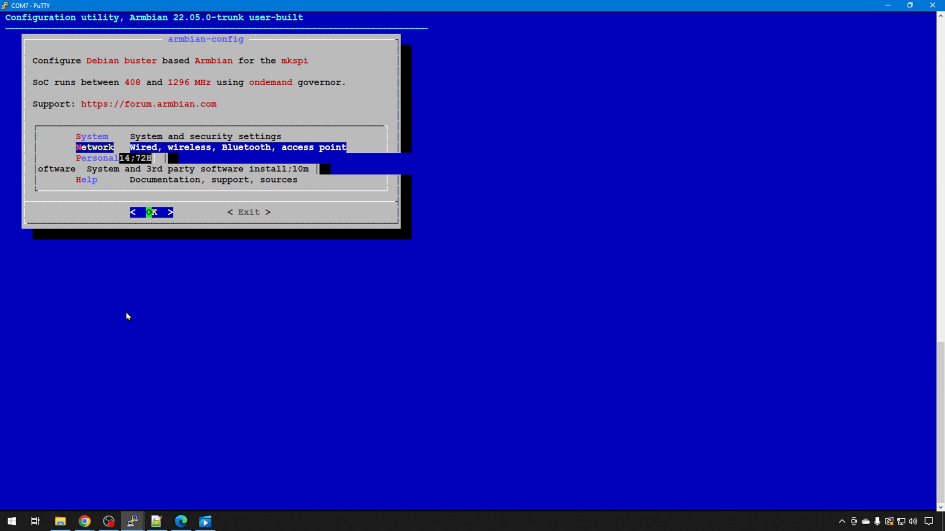
pyautogui.press('Return')
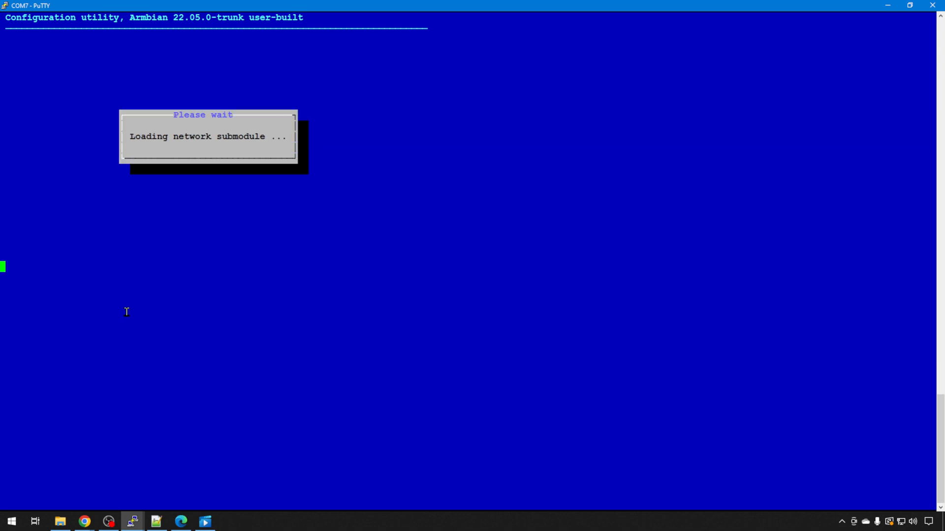
pyautogui.press('Down')
pyautogui.press('Down')
pyautogui.press('Down')
pyautogui.press('Down')
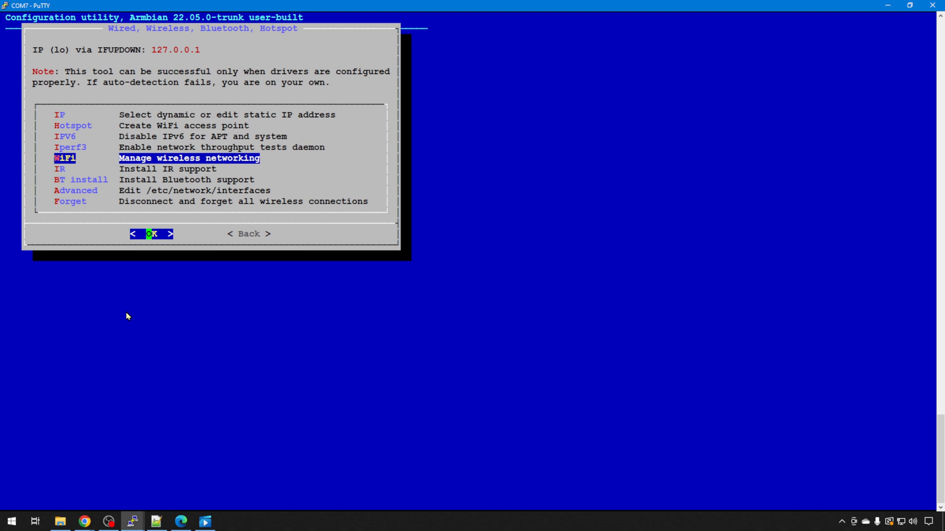
# Step: In nmtui select BCWireless, enter its password and activate the connection
pyautogui.press('Return')
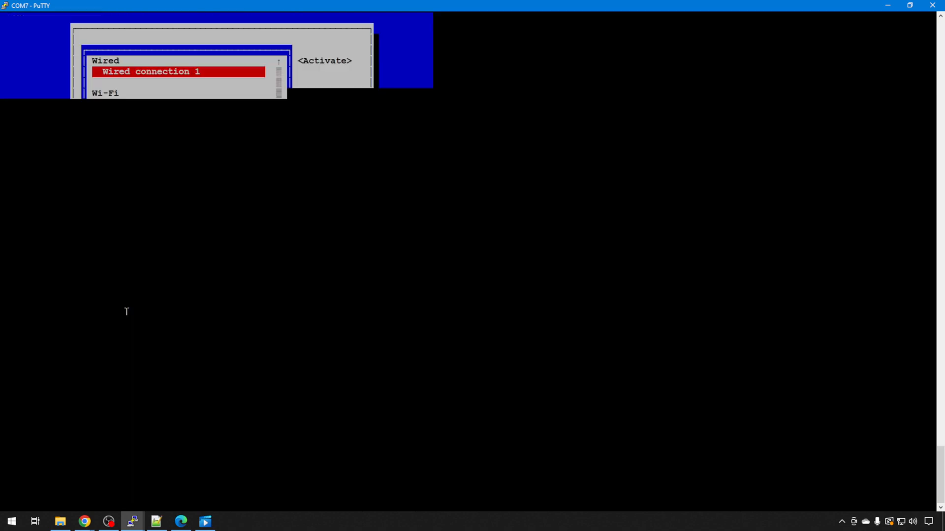
pyautogui.press('Down')
pyautogui.press('Down')
pyautogui.press('Down')
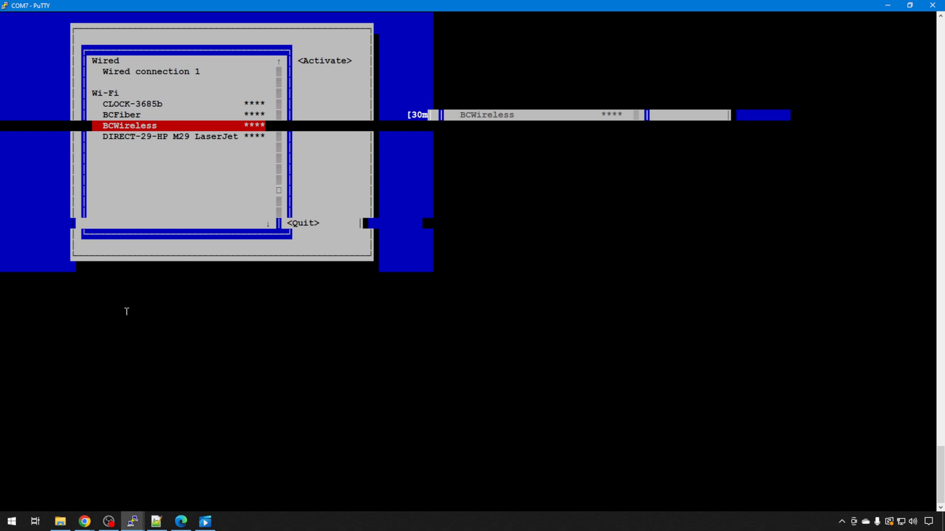
pyautogui.press('Down')
pyautogui.press('Up')
pyautogui.press('Up')
pyautogui.press('Up')
pyautogui.press('Down')
pyautogui.press('Down')
pyautogui.press('Return')
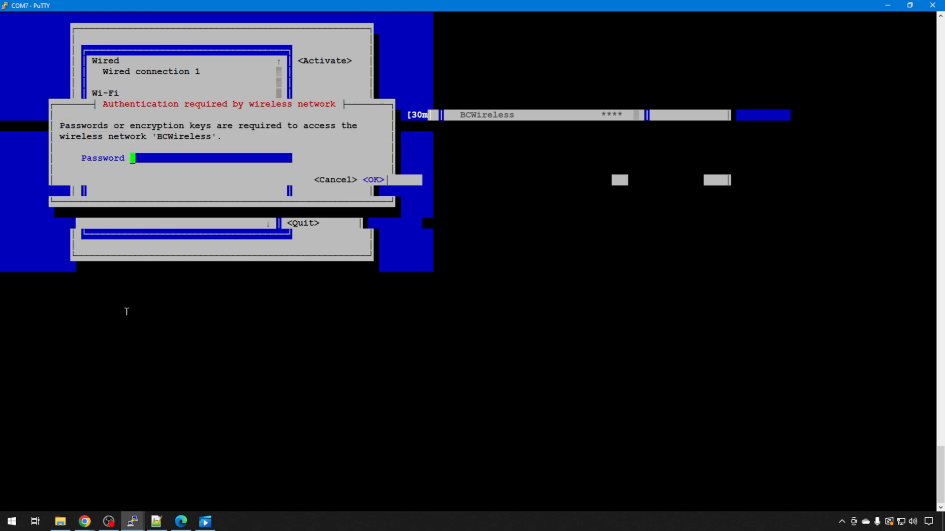
pyautogui.write('****')
pyautogui.press('Return')
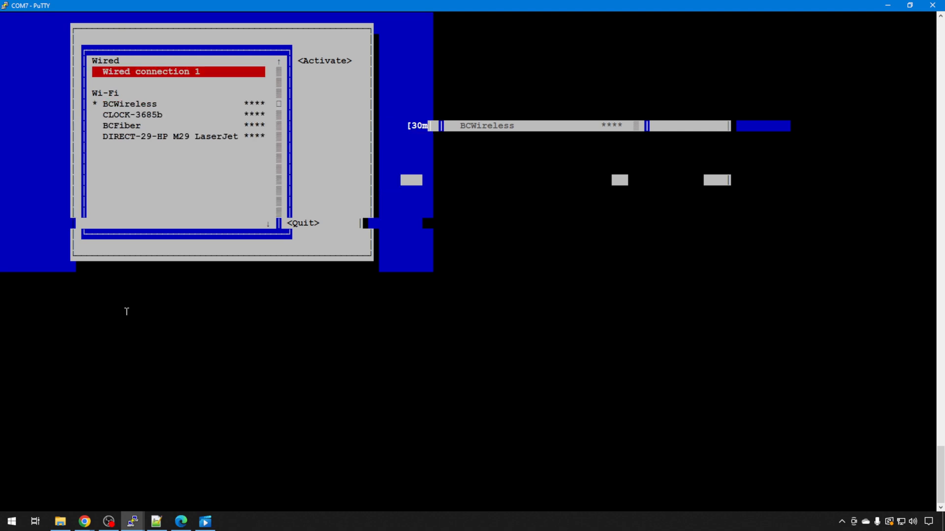
# Step: Quit the connection manager back to the root prompt
pyautogui.press('Tab')
pyautogui.press('Tab')
pyautogui.press('Tab')
pyautogui.press('Tab')
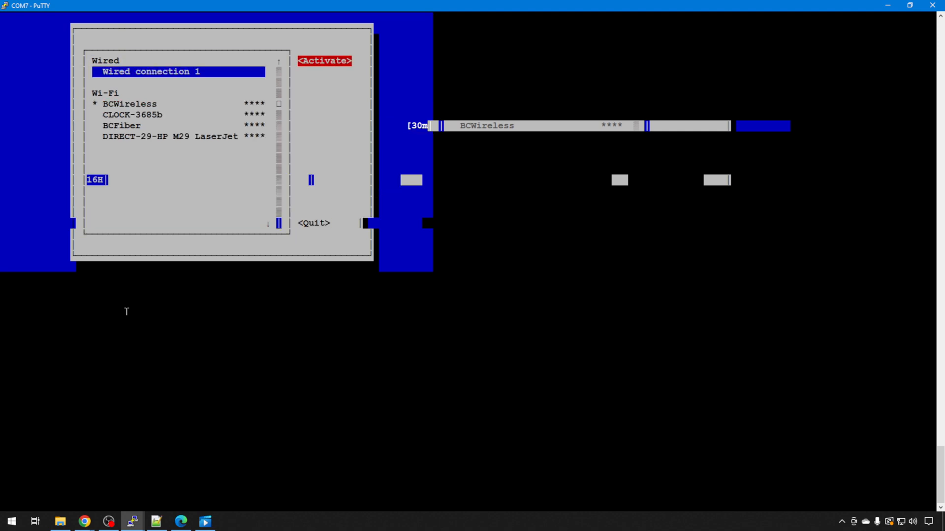
pyautogui.press('Tab')
pyautogui.press('Return')
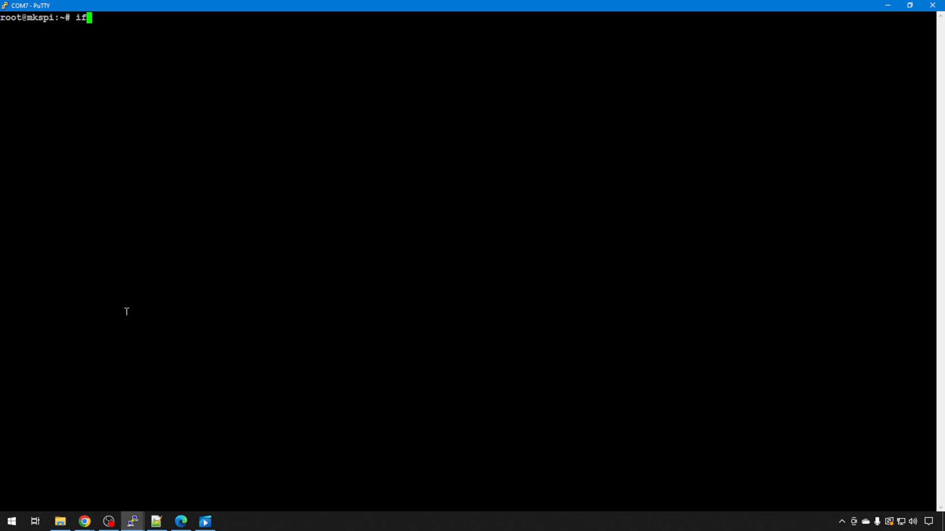
pyautogui.write('config')
# Step: Run ifconfig and highlight wlan0's inet line showing 192.168.1.48
pyautogui.press('Return')
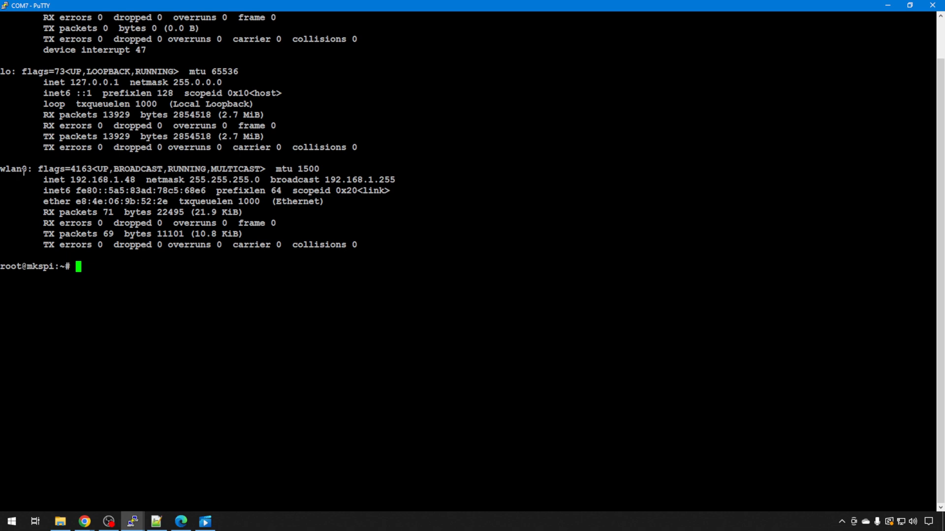
pyautogui.moveTo(3, 180); pyautogui.dragTo(183, 179)
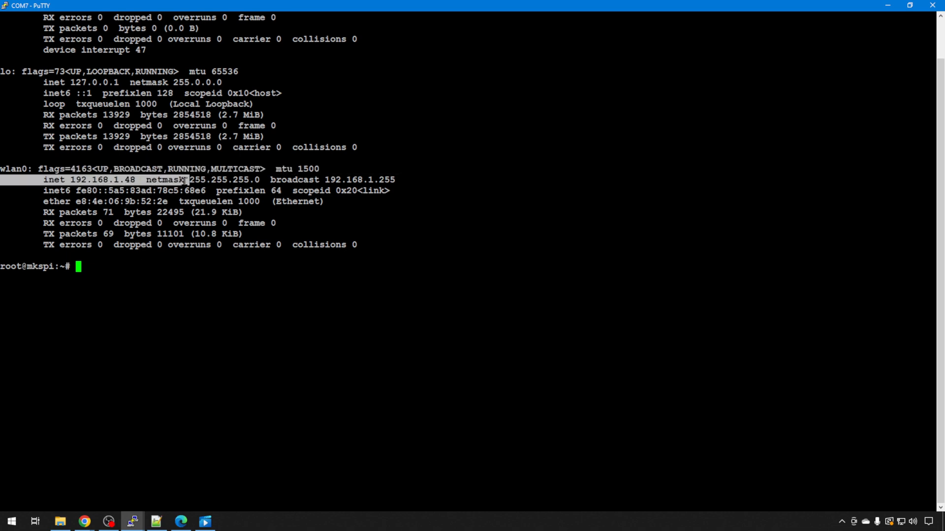
pyautogui.click(139, 273)
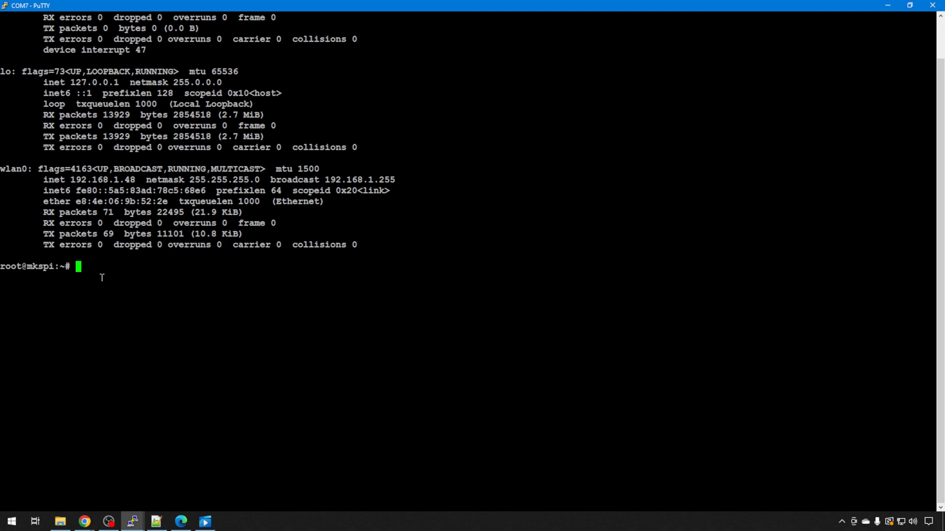
pyautogui.write('reboot')
# Step: Reboot the board and log back in as root with the password
pyautogui.press('Return')
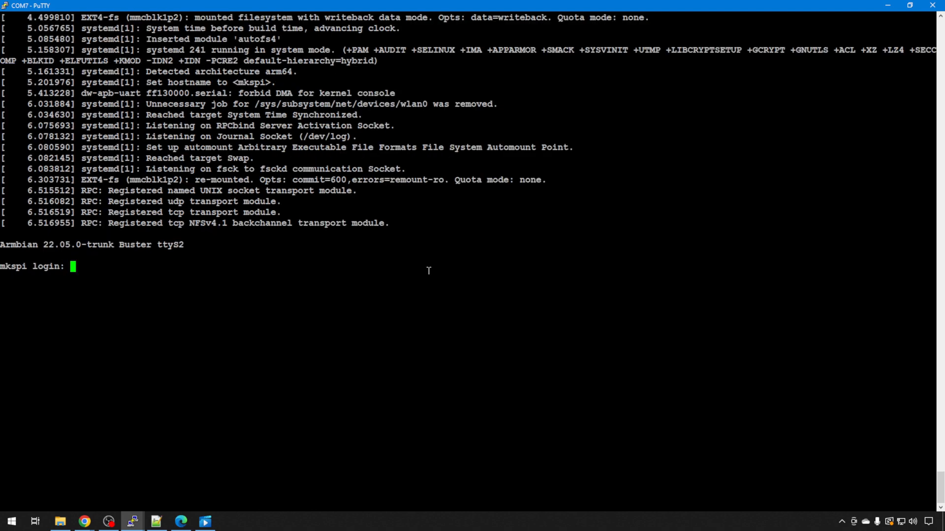
pyautogui.write('root')
pyautogui.press('Return')
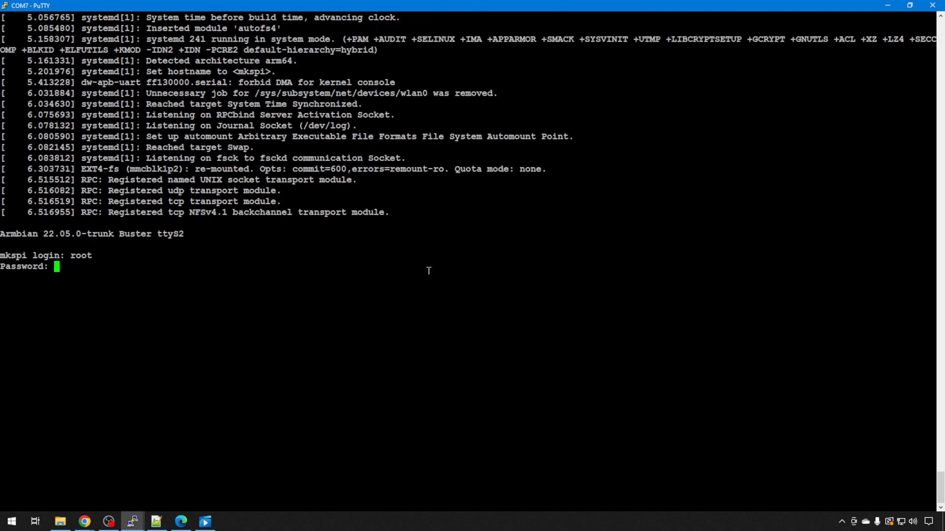
pyautogui.press('Return')
pyautogui.write('ifc')
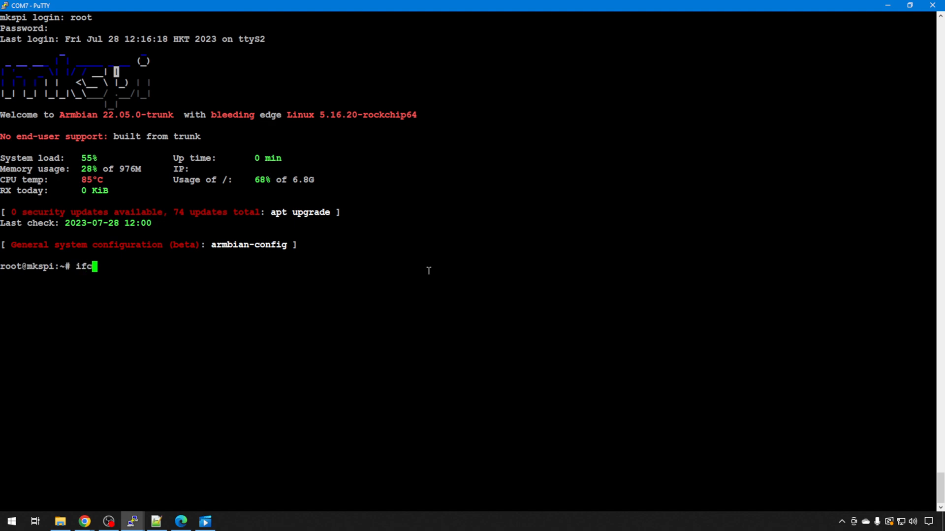
pyautogui.write('onfig')
# Step: Run ifconfig and confirm wlan0 is up but still has no IP address
pyautogui.press('Return')
pyautogui.moveTo(1, 190); pyautogui.dragTo(338, 200)
pyautogui.click(248, 277)
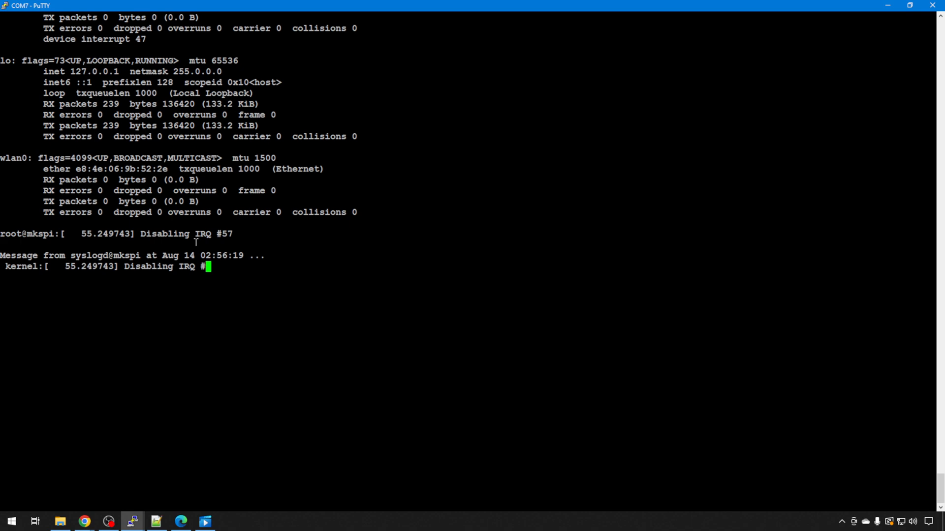
pyautogui.press('Return')
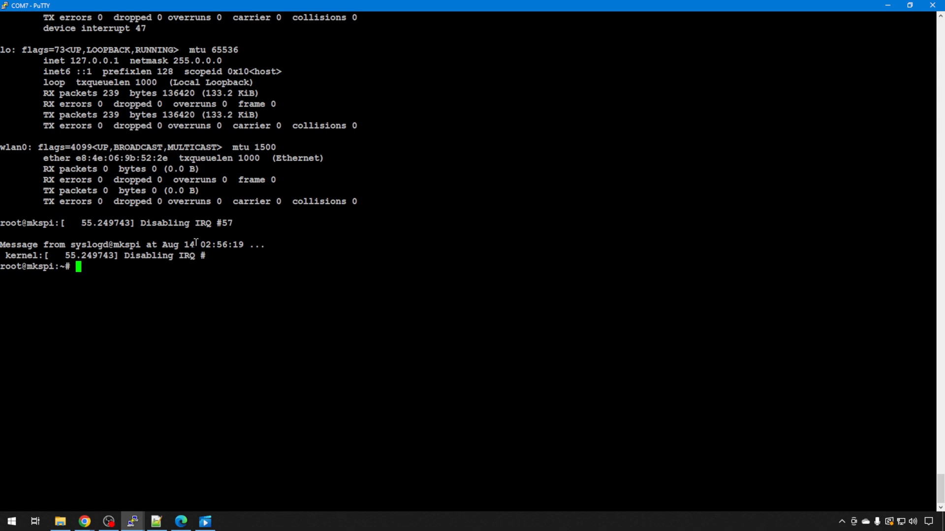
pyautogui.write('us')
pyautogui.write('brest')
# Step: List USB devices with usbreset, then reset the Wi-Fi adapter 148f:5370
pyautogui.press('BackSpace')
pyautogui.press('BackSpace')
pyautogui.write('set')
pyautogui.press('Return')
pyautogui.press('Up')
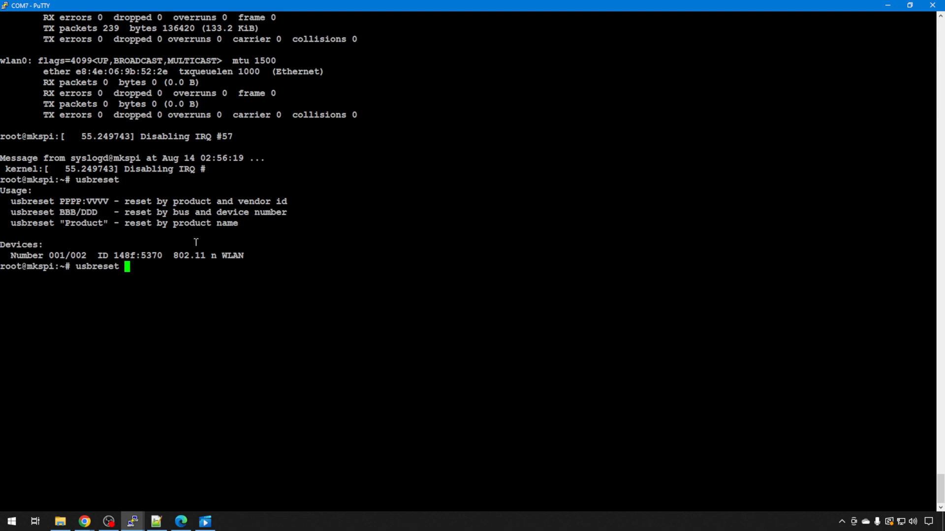
pyautogui.moveTo(113, 256); pyautogui.dragTo(161, 257)
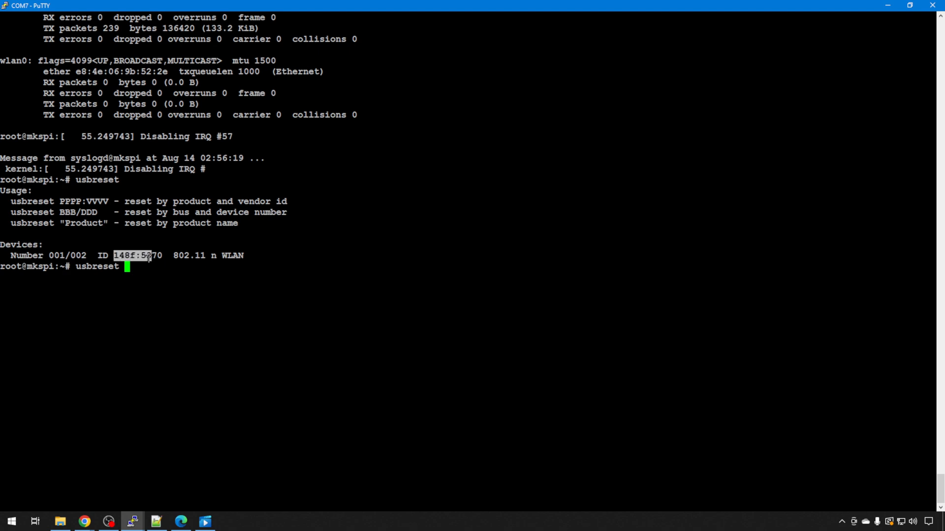
pyautogui.rightClick(160, 257)
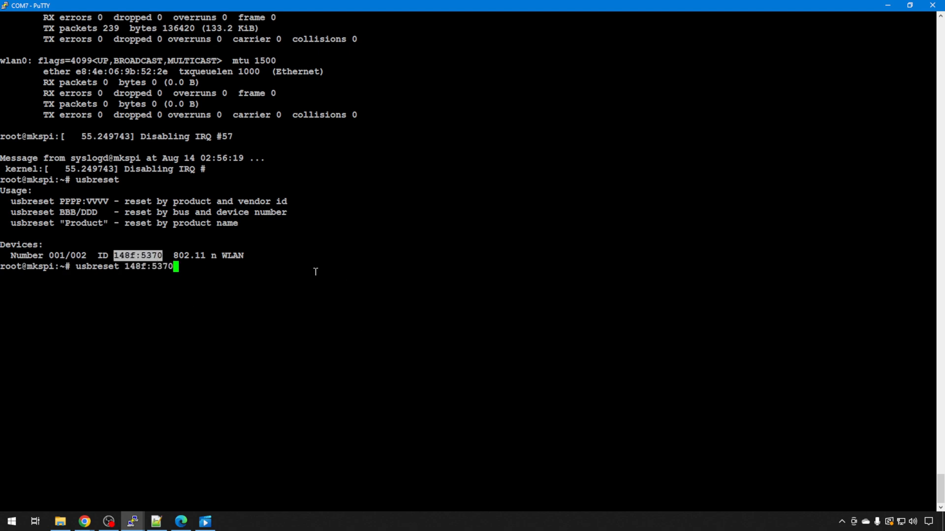
pyautogui.press('Return')
pyautogui.write('i')
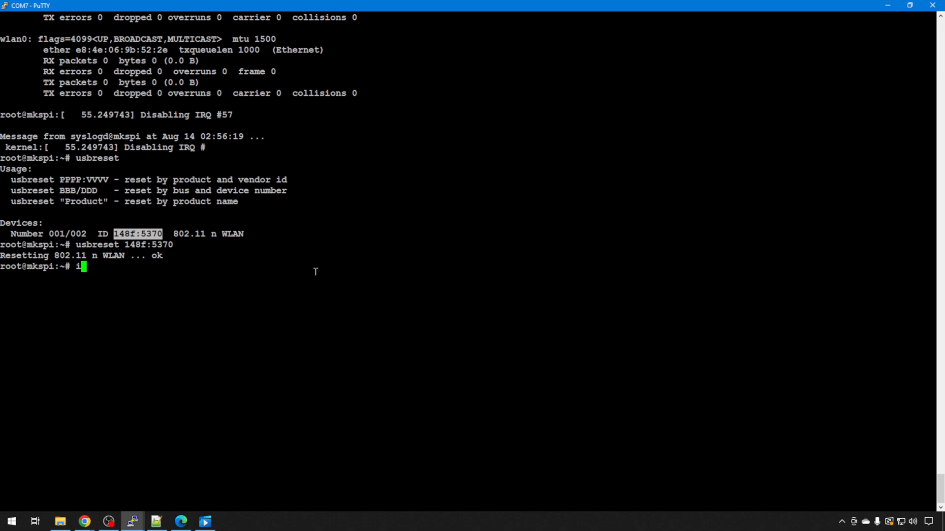
pyautogui.write('fconfig')
# Step: Run ifconfig and confirm wlan0 now holds 192.168.1.48
pyautogui.press('Return')
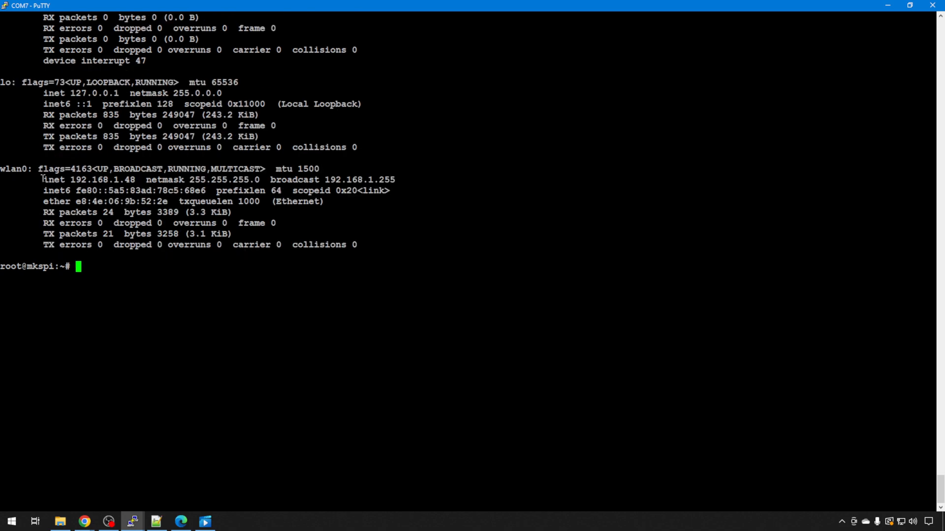
pyautogui.moveTo(43, 178); pyautogui.dragTo(150, 181)
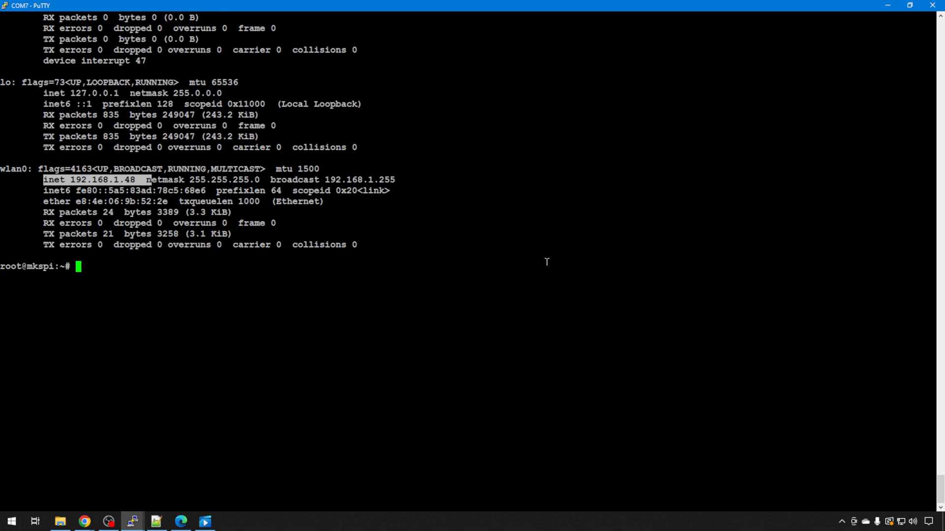
# Step: Recall usbreset 148f:5370 from history, copy its text, and cancel it unrun
pyautogui.click(585, 266)
pyautogui.press('Up')
pyautogui.press('Up')
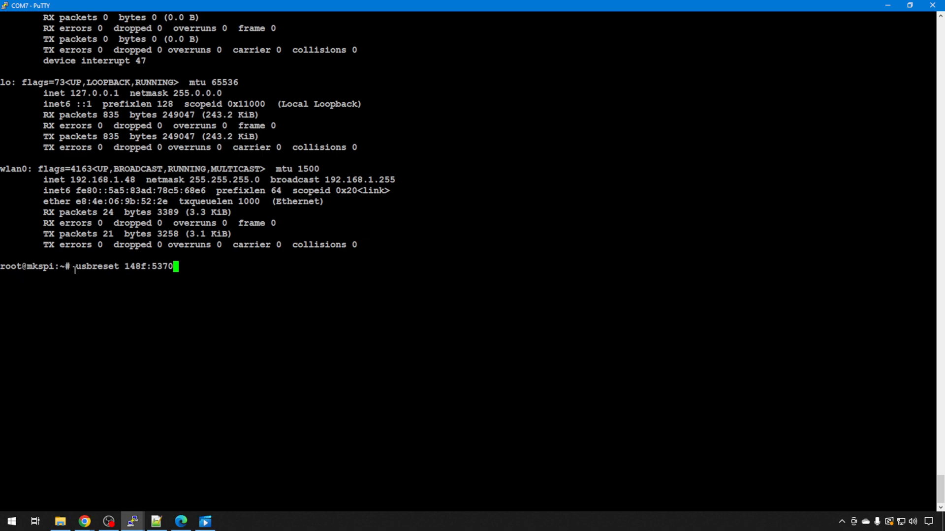
pyautogui.moveTo(75, 267); pyautogui.dragTo(177, 268)
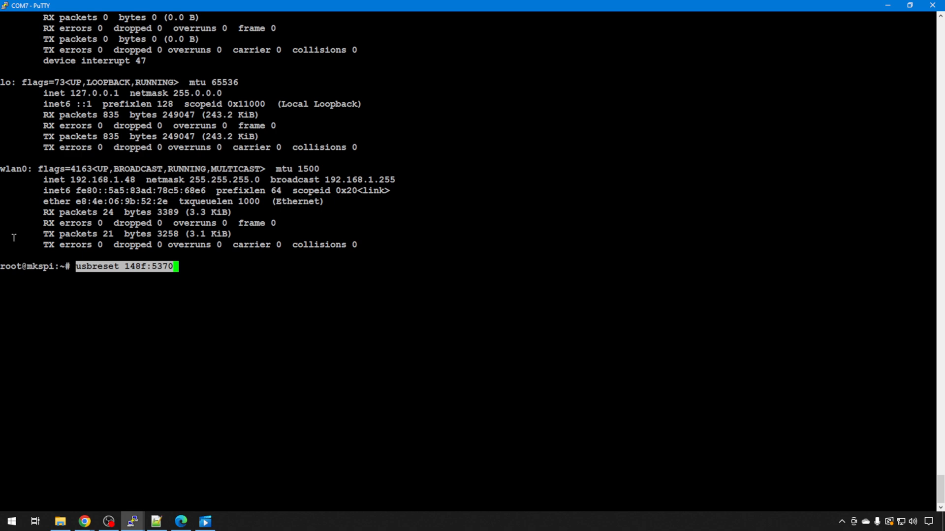
pyautogui.hotkey('ctrl', 'c')
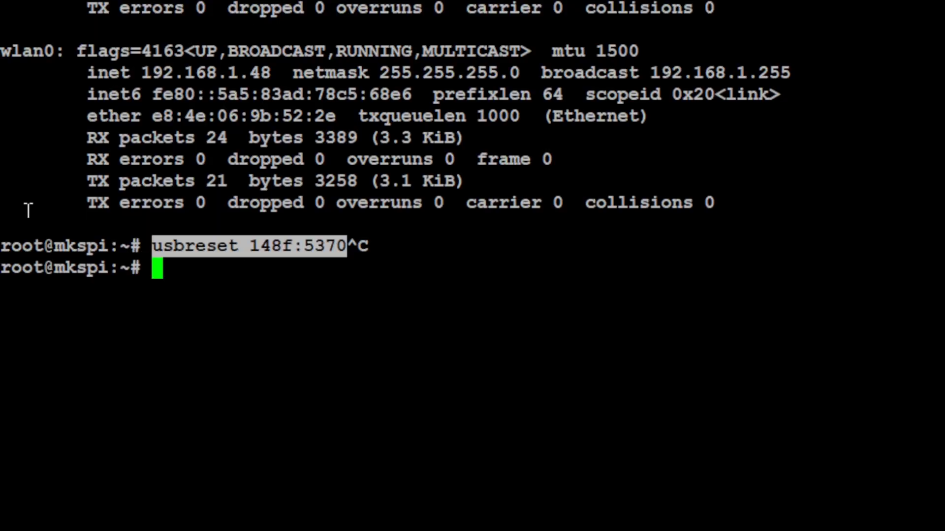
pyautogui.write('nano ')
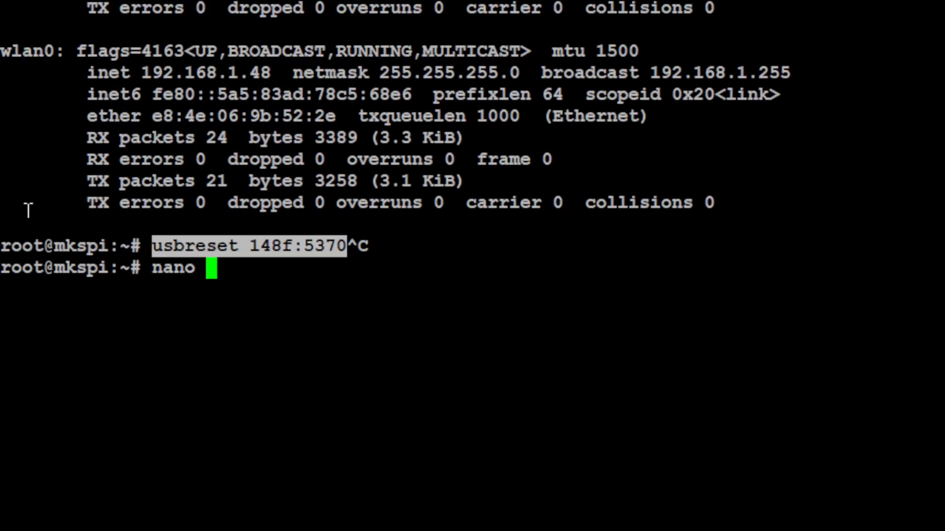
pyautogui.write('/etc')
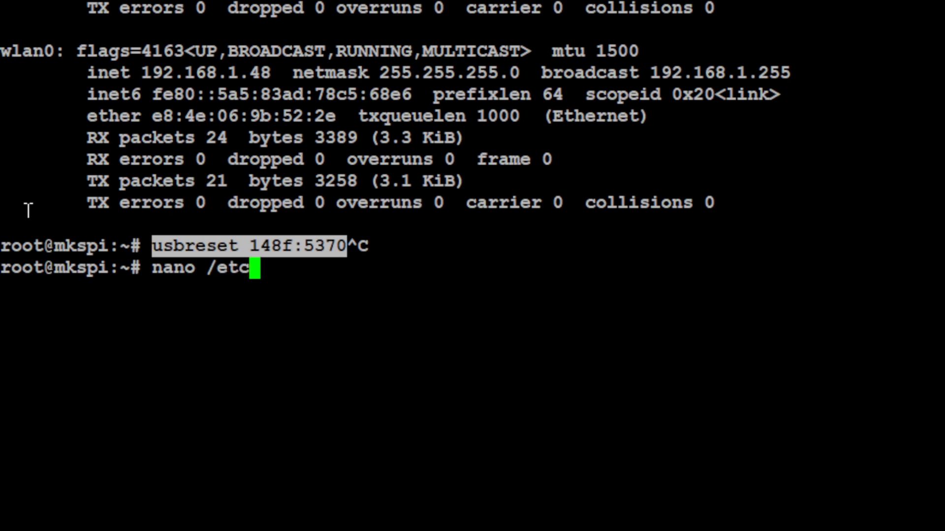
pyautogui.write('/rc.')
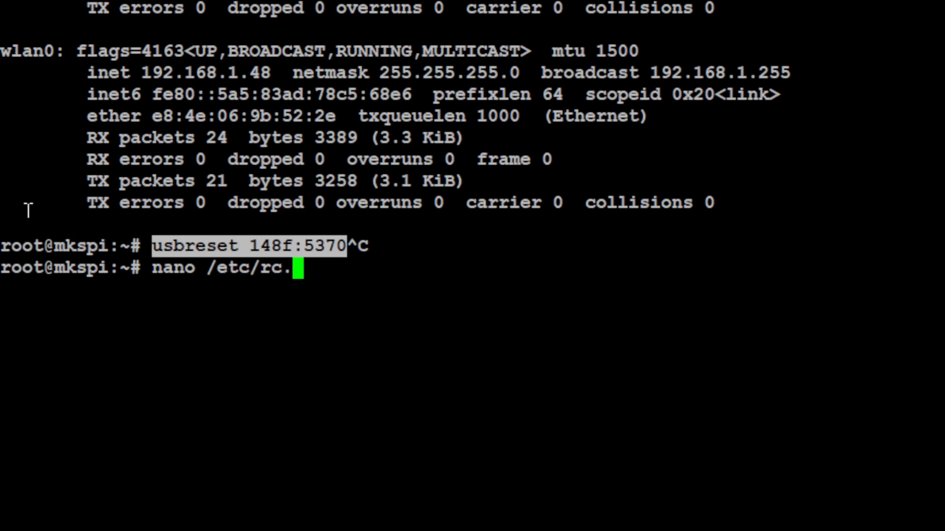
pyautogui.write('local')
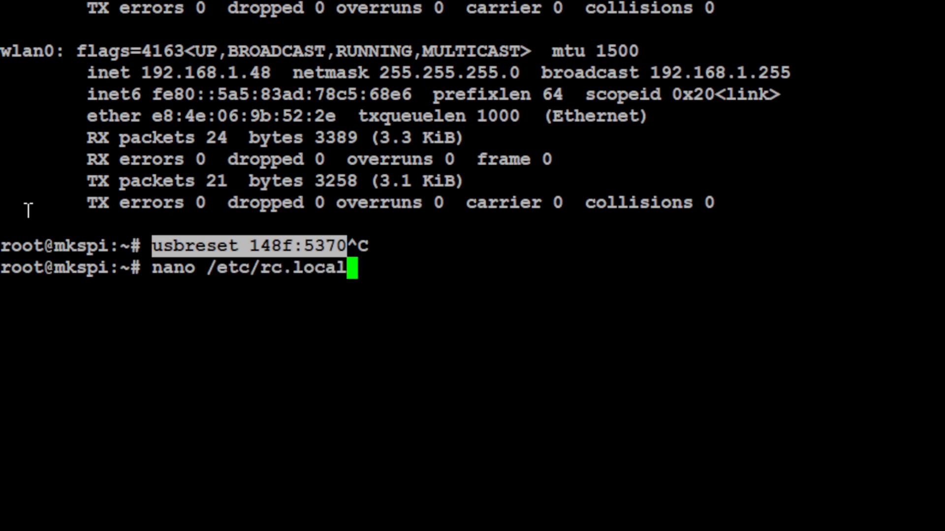
# Step: In nano /etc/rc.local, paste usbreset 148f:5370 on the blank line above exit 0
pyautogui.press('Return')
pyautogui.press('Down')
pyautogui.press('Down')
pyautogui.press('Down')
pyautogui.press('Down')
pyautogui.press('Down')
pyautogui.press('Down')
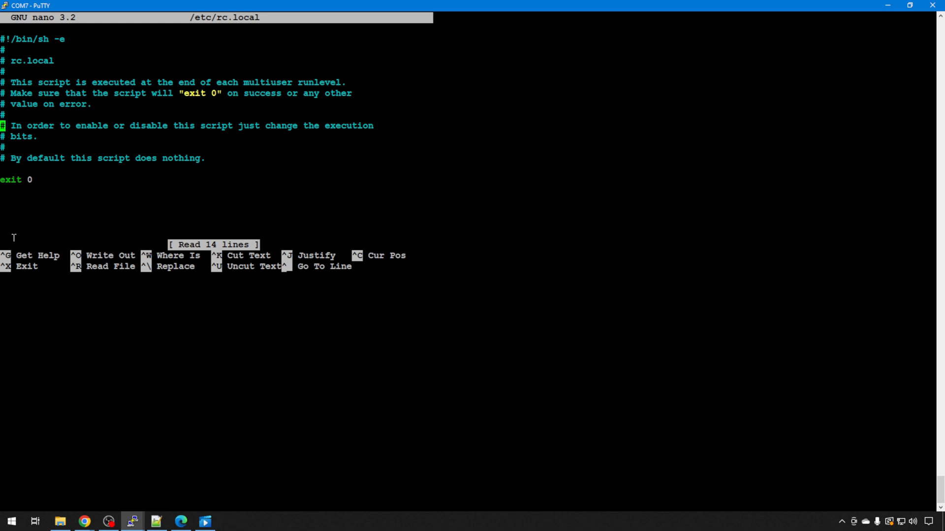
pyautogui.press('Down')
pyautogui.press('Down')
pyautogui.press('Up')
pyautogui.press('Up')
pyautogui.press('Down')
pyautogui.press('Down')
pyautogui.press('Down')
pyautogui.press('Down')
pyautogui.rightClick(132, 175)
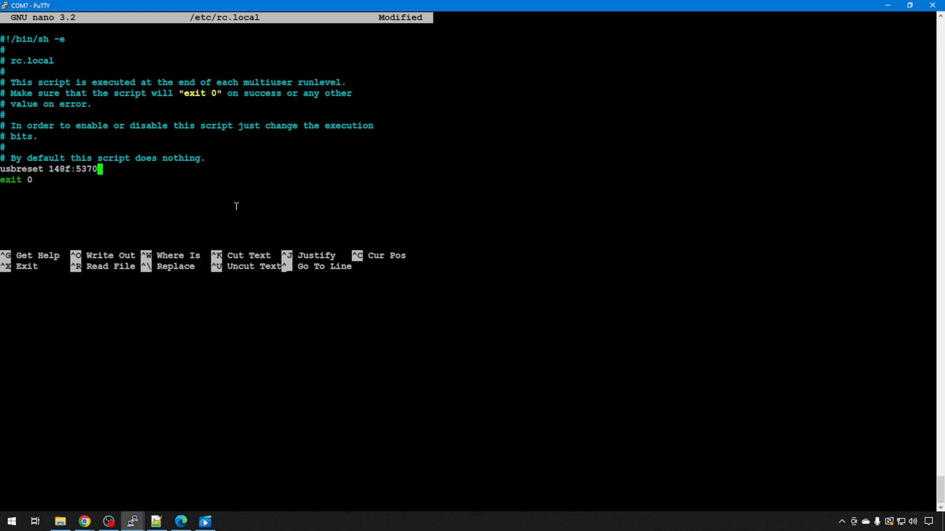
# Step: Save the modified /etc/rc.local under the same name and leave nano
pyautogui.hotkey('ctrl', 'x')
pyautogui.press('y')
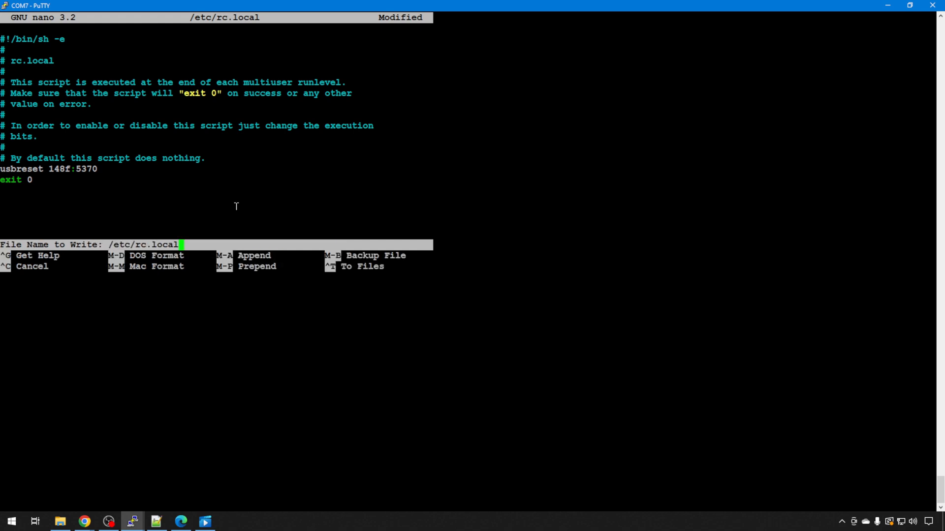
pyautogui.press('Return')
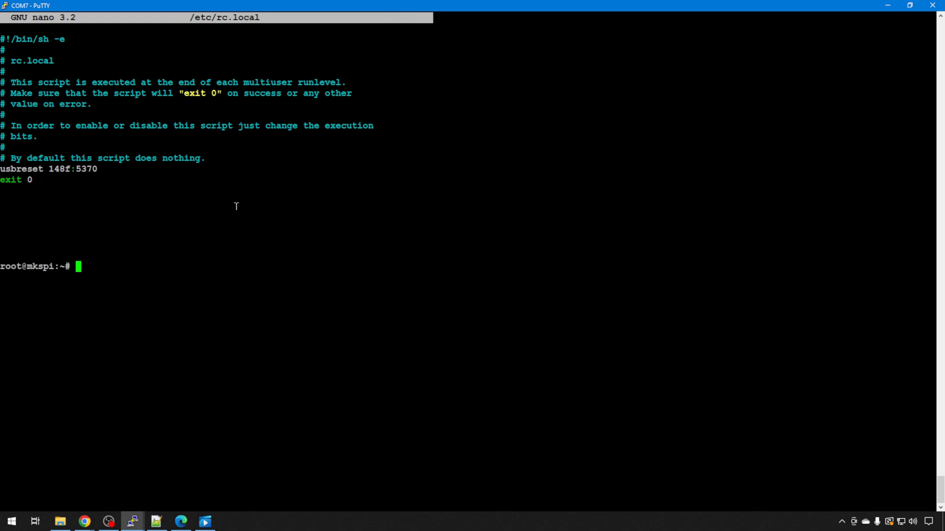
pyautogui.write('reb')
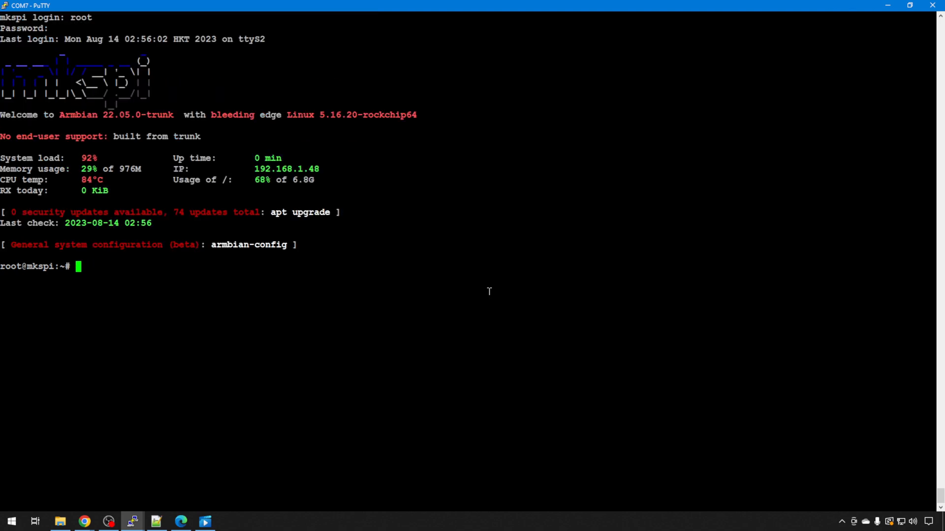
pyautogui.write('ifconf')
pyautogui.write('ig')
# Step: Run ifconfig after reboot and copy wlan0's automatically assigned address 192.168.1.48
pyautogui.press('Return')
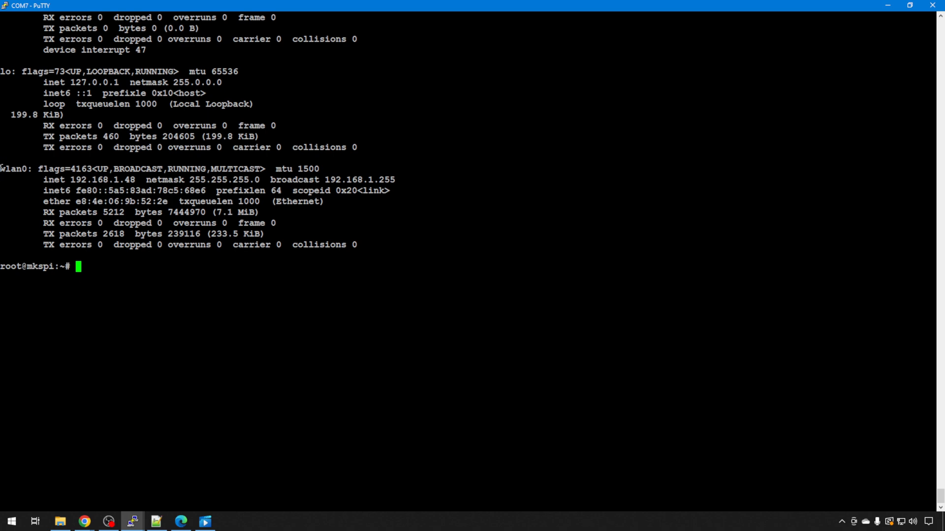
pyautogui.moveTo(3, 169); pyautogui.dragTo(573, 254)
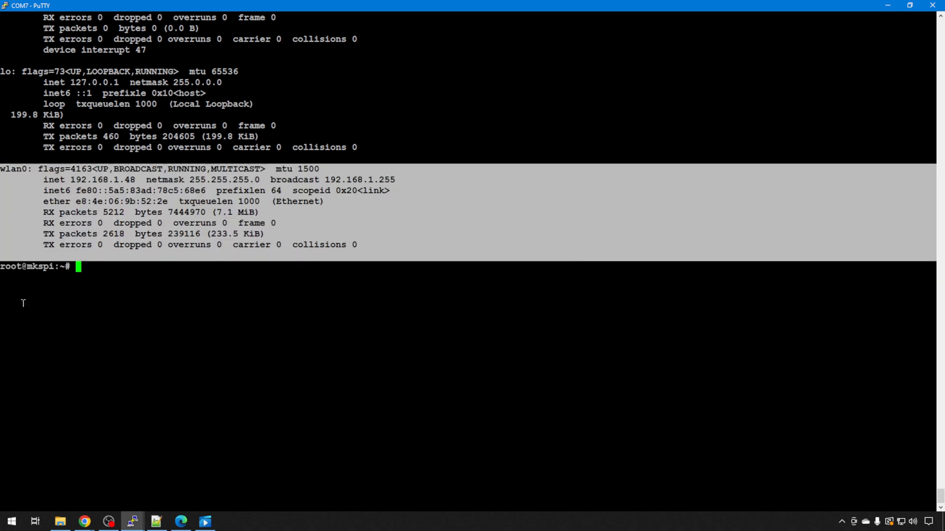
pyautogui.moveTo(72, 136); pyautogui.dragTo(133, 137)
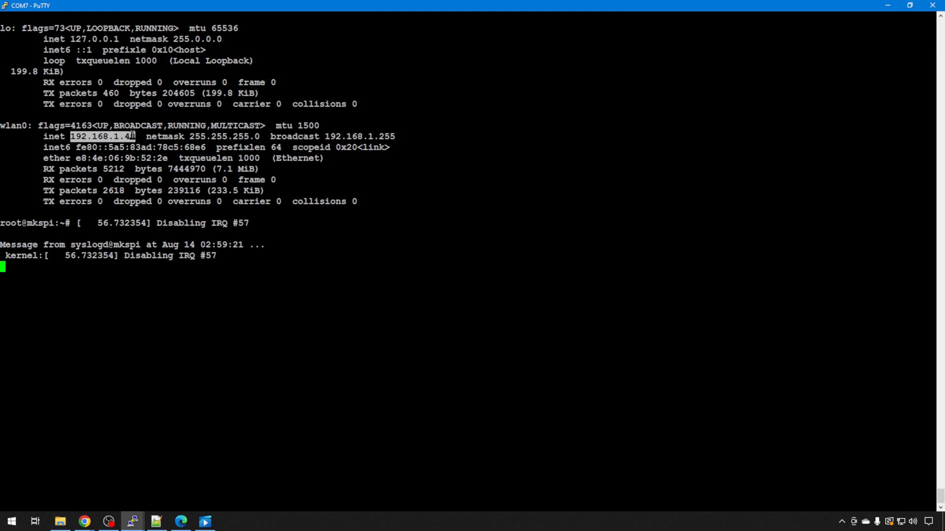
pyautogui.hotkey('ctrl', 'c')
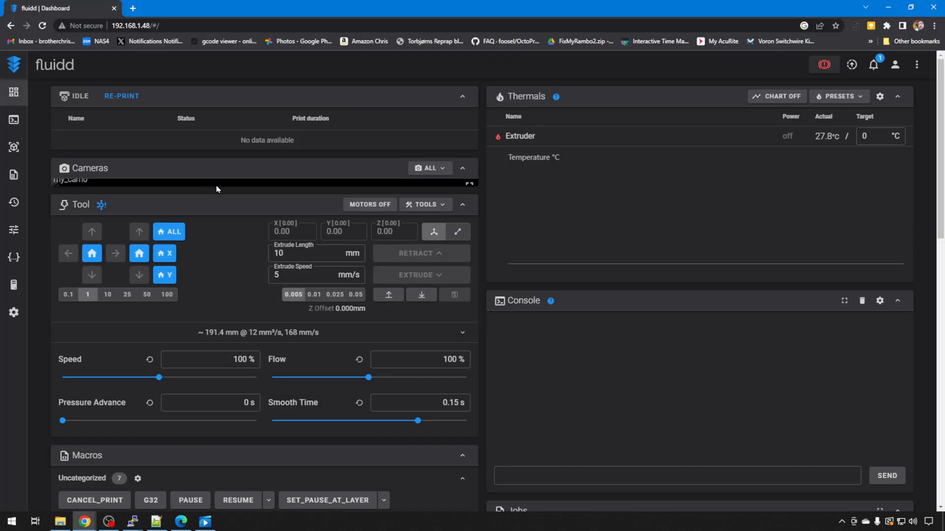